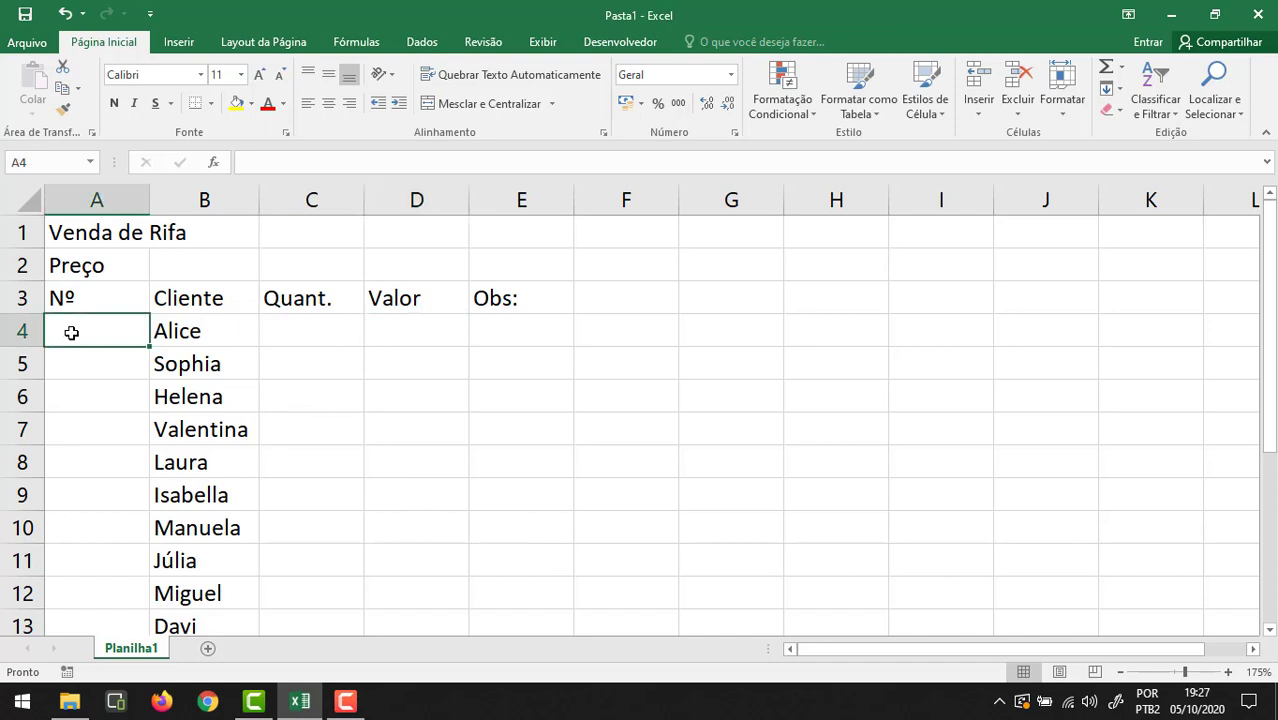
# - Number the clients in the Nº column from A4 downward, entering 1 and 2 and filling the series to 15
pyautogui.write('1')
pyautogui.press('Return')
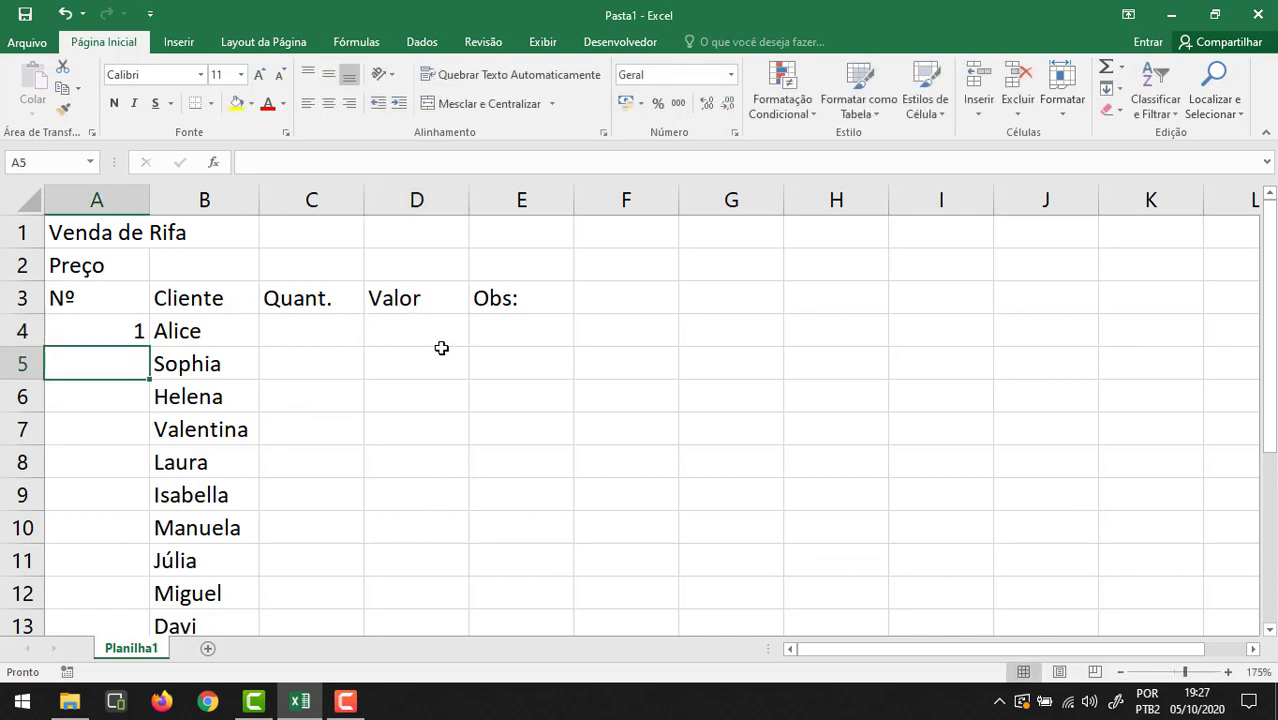
pyautogui.write('2')
pyautogui.press('Return')
pyautogui.moveTo(132, 335); pyautogui.dragTo(138, 566)
pyautogui.scroll(3, 282, 420)
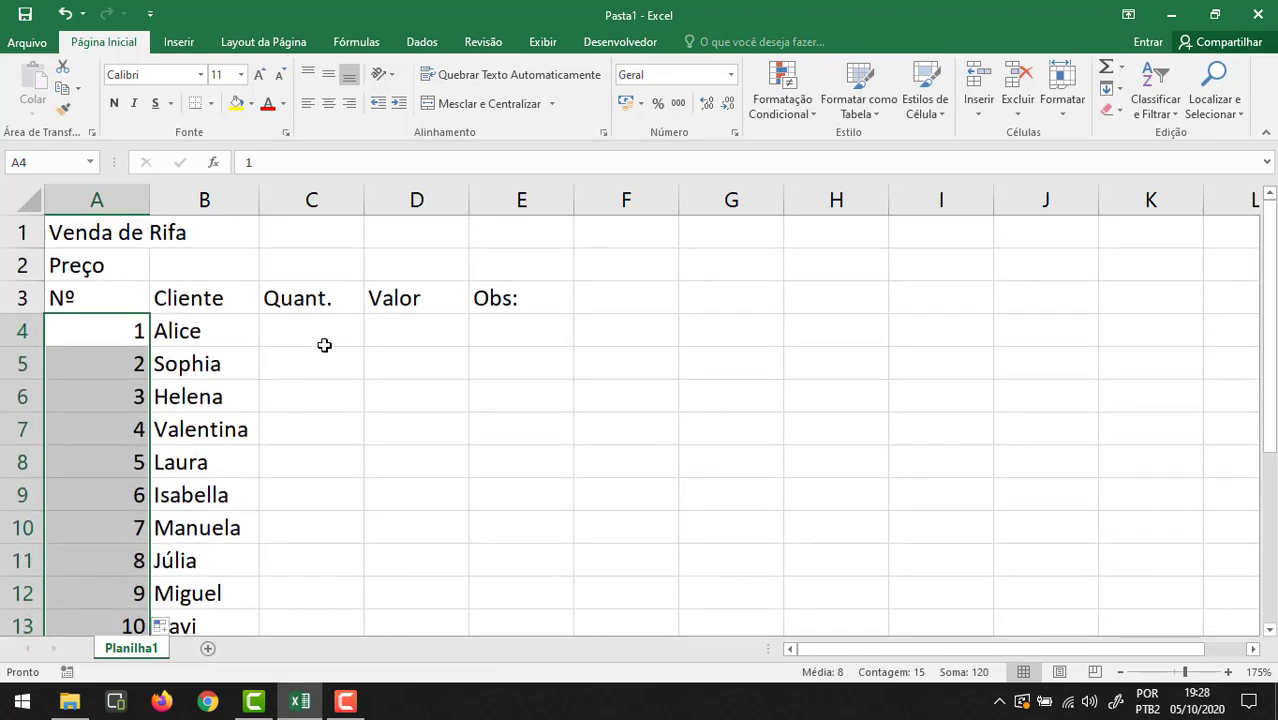
# - Enter 3 as the price in B2 and apply the R$ accounting number format to it
pyautogui.click(192, 274)
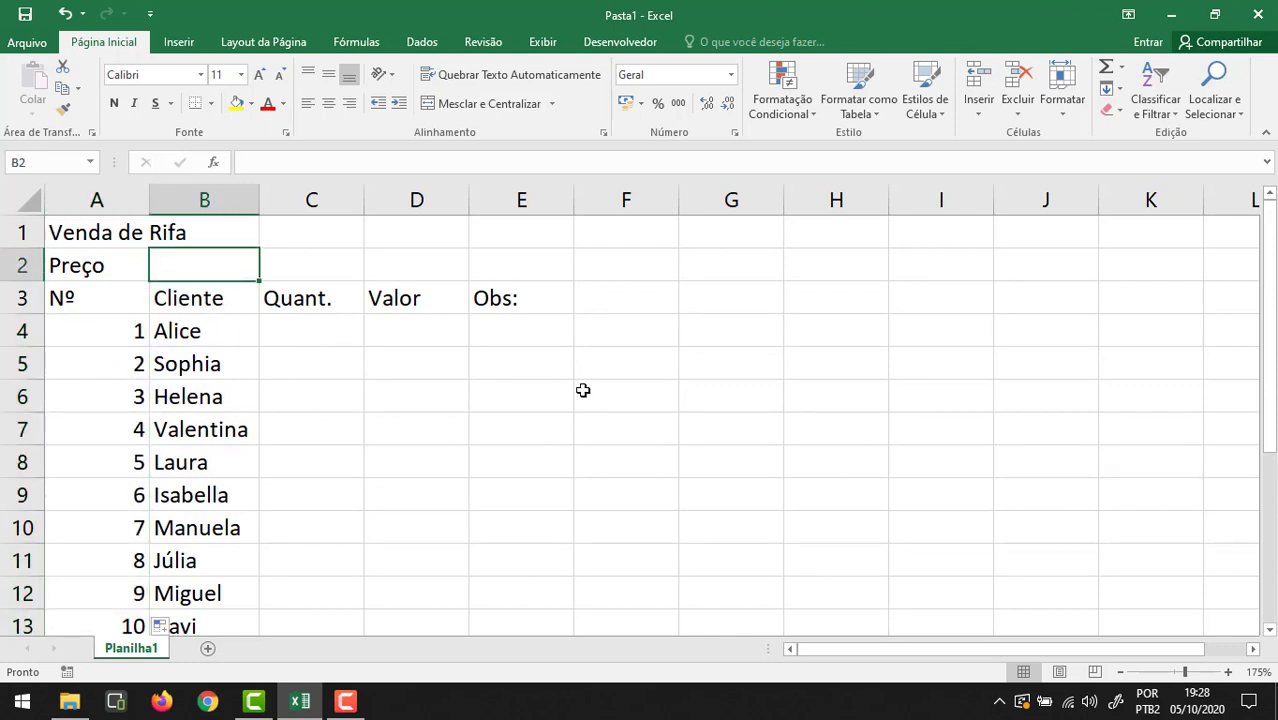
pyautogui.write('3')
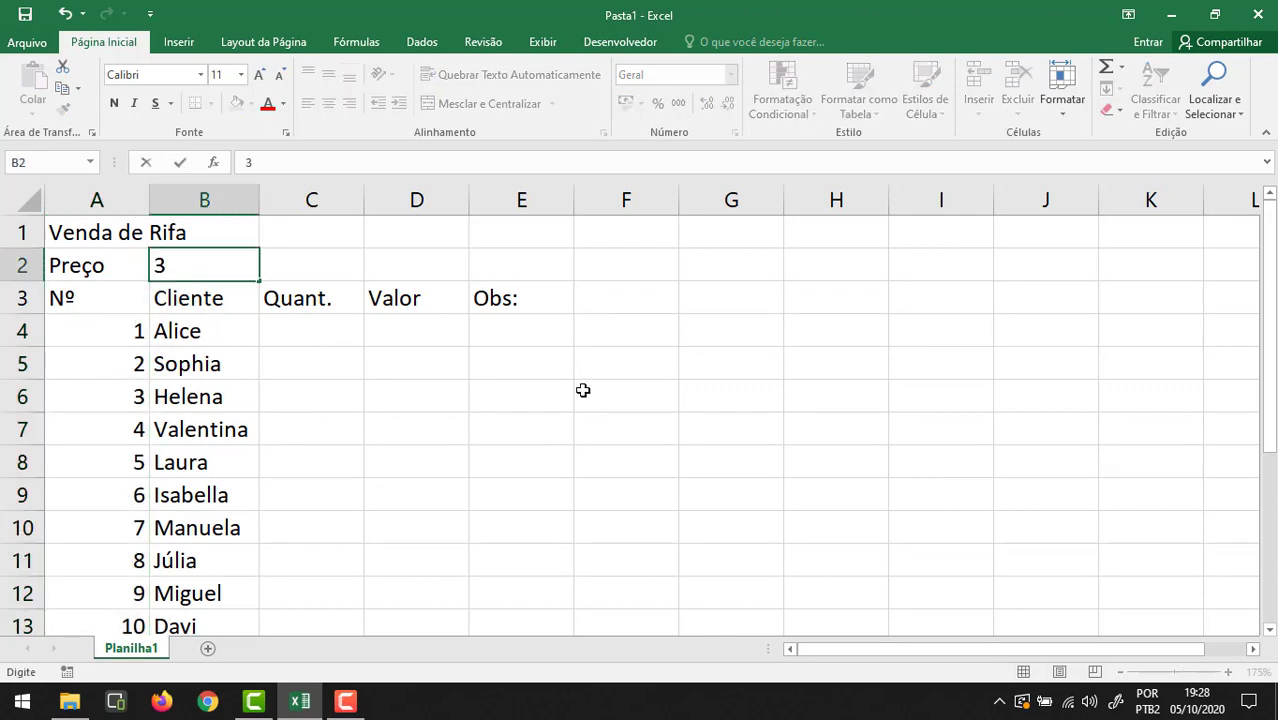
pyautogui.press('Return')
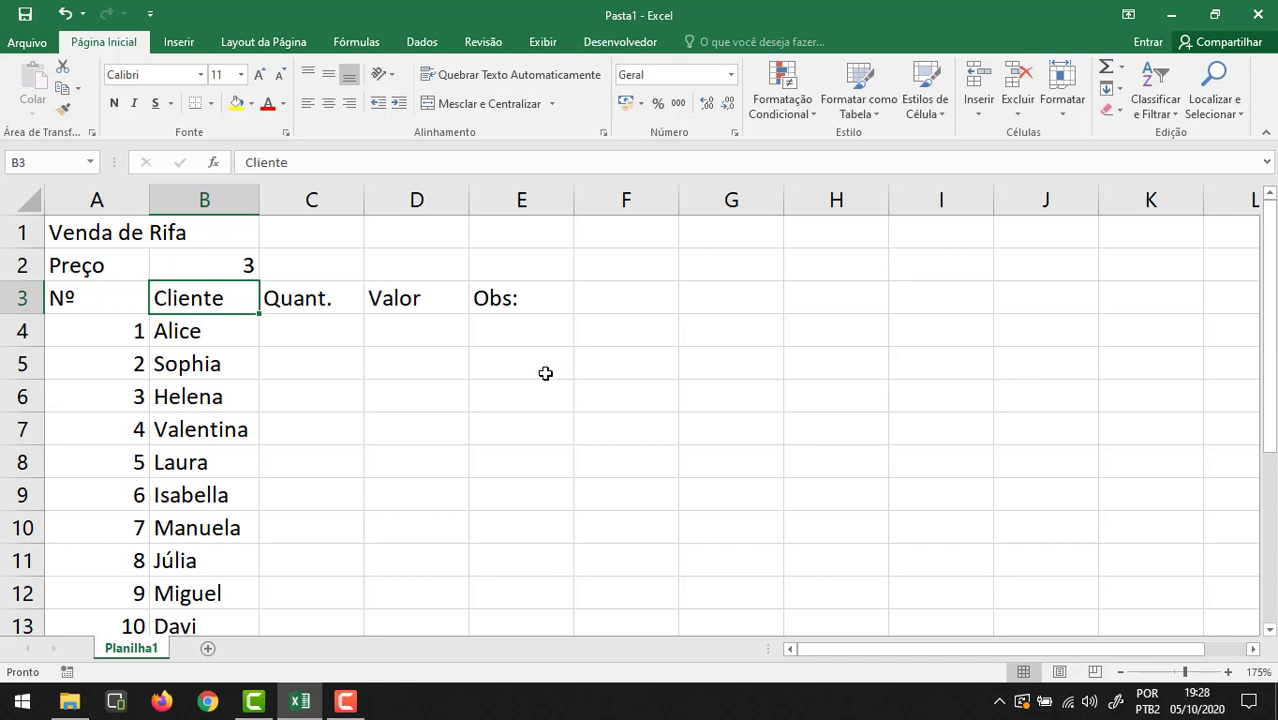
pyautogui.click(298, 335)
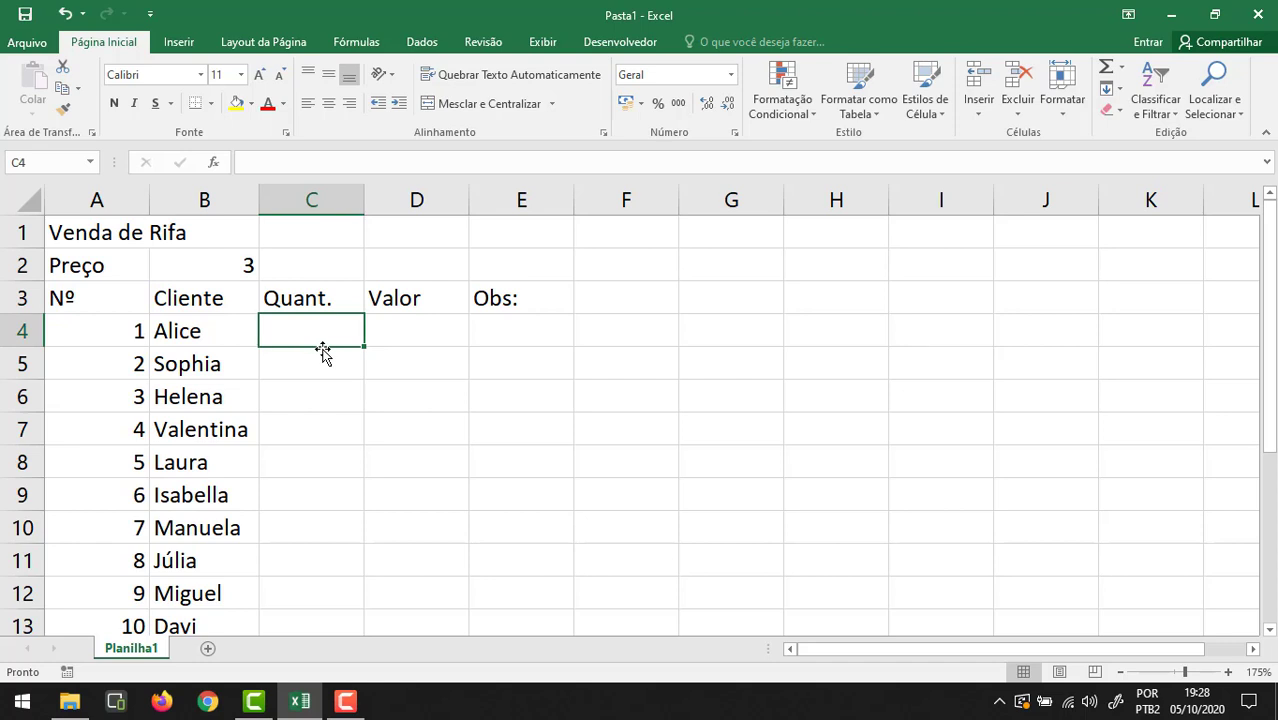
pyautogui.click(410, 336)
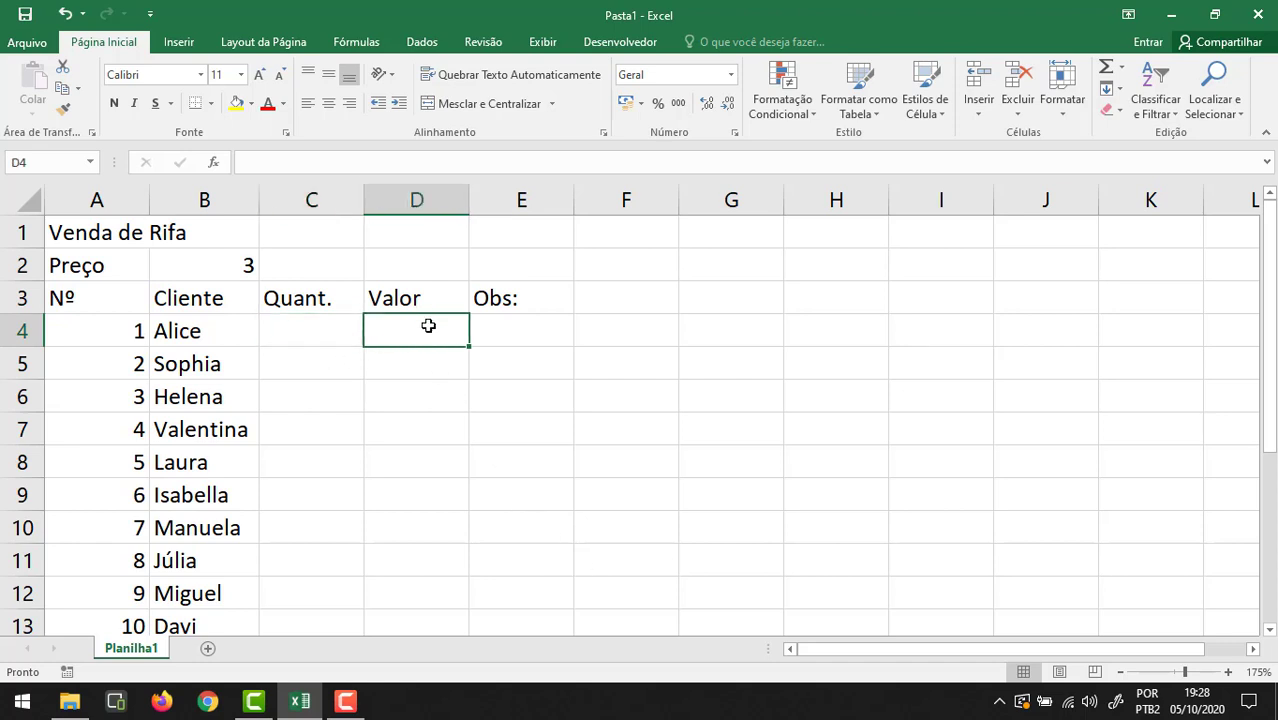
pyautogui.click(228, 264)
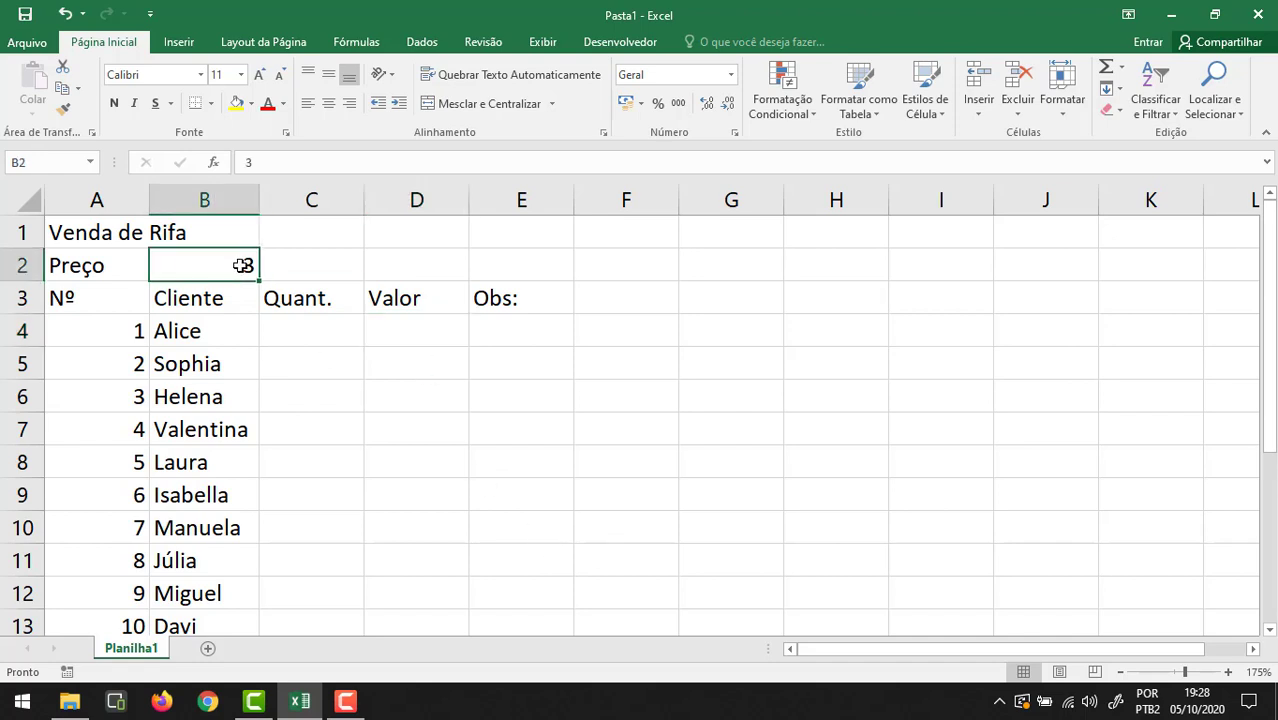
pyautogui.click(630, 107)
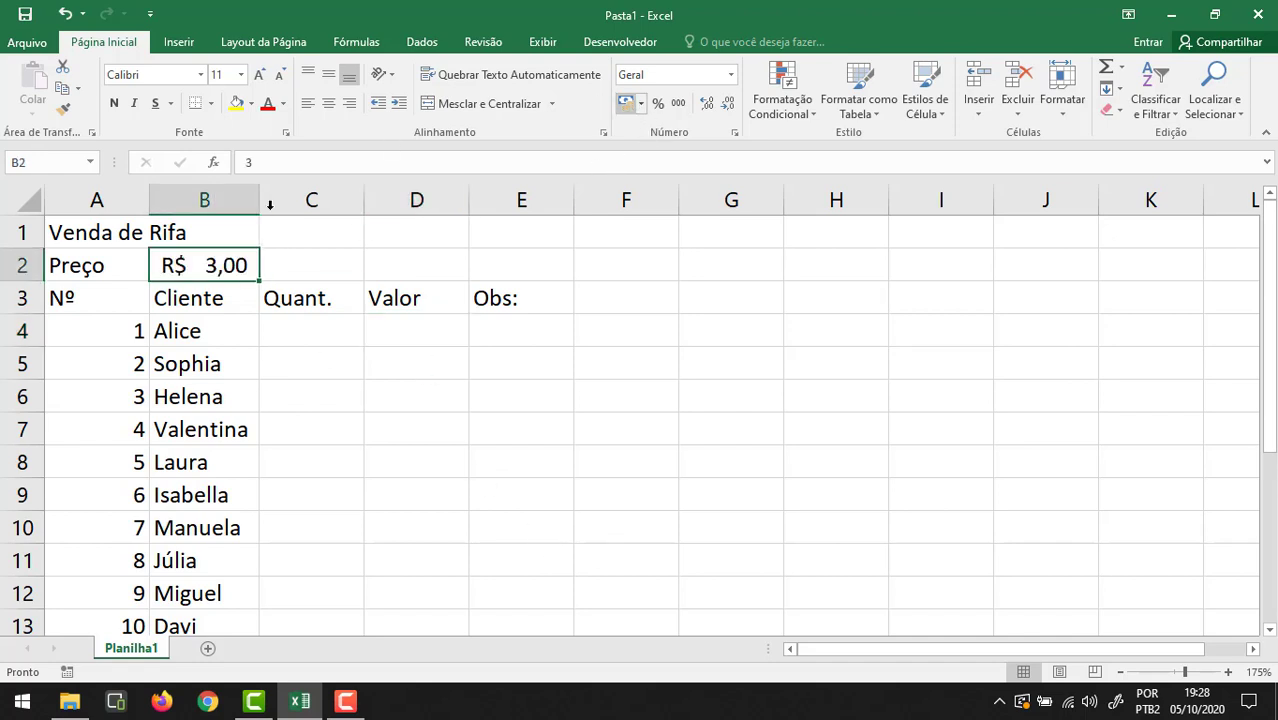
# - Enter the formula =C4*B2 in D4 to multiply the first client's quantity by the price
pyautogui.click(411, 341)
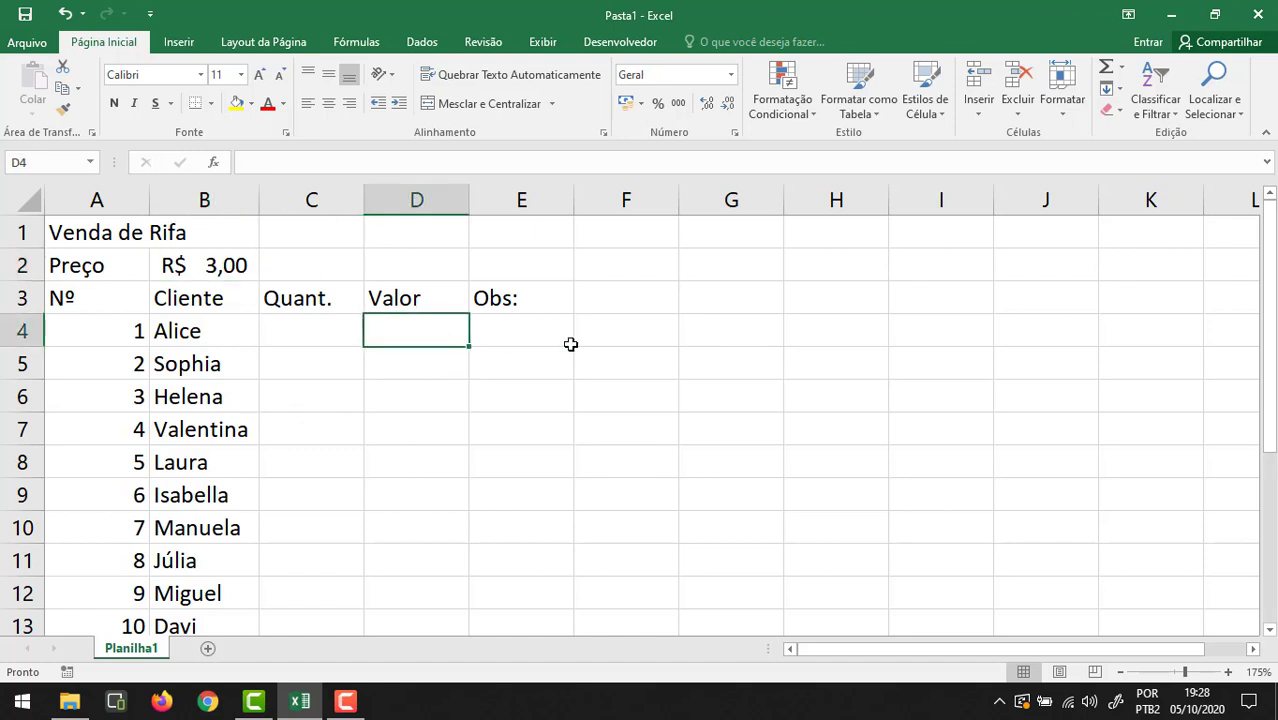
pyautogui.write('=')
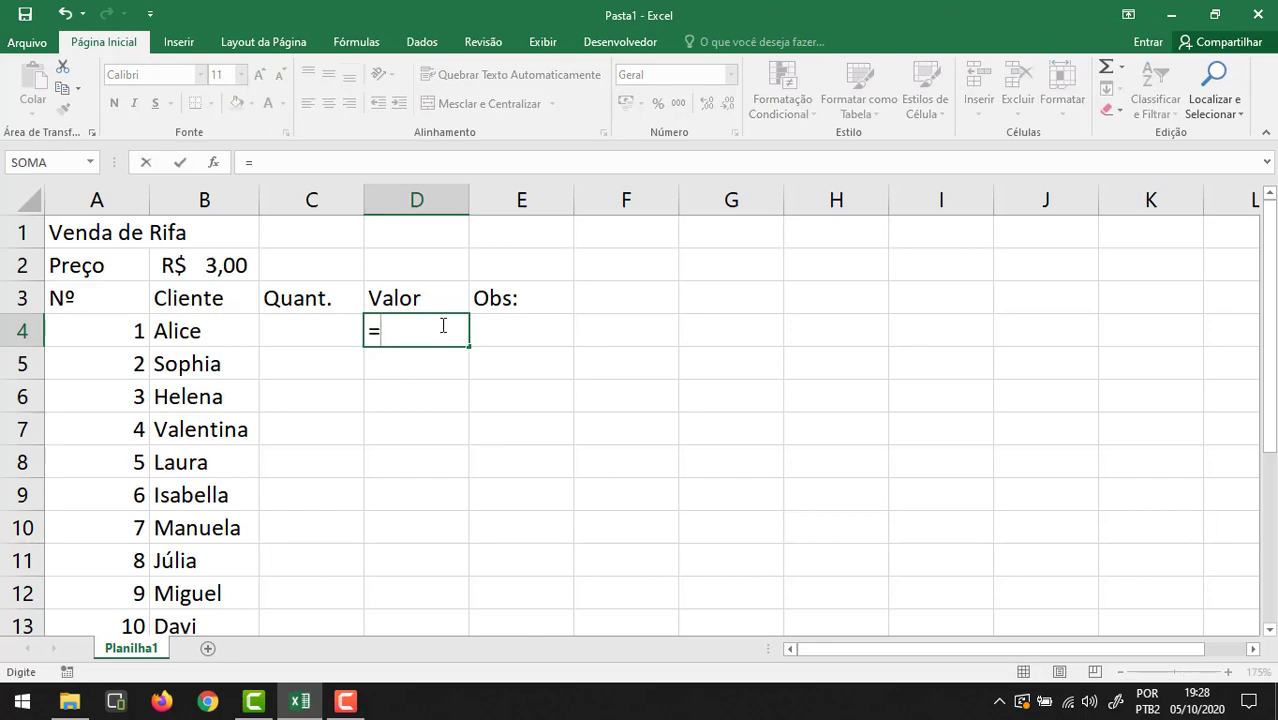
pyautogui.click(278, 337)
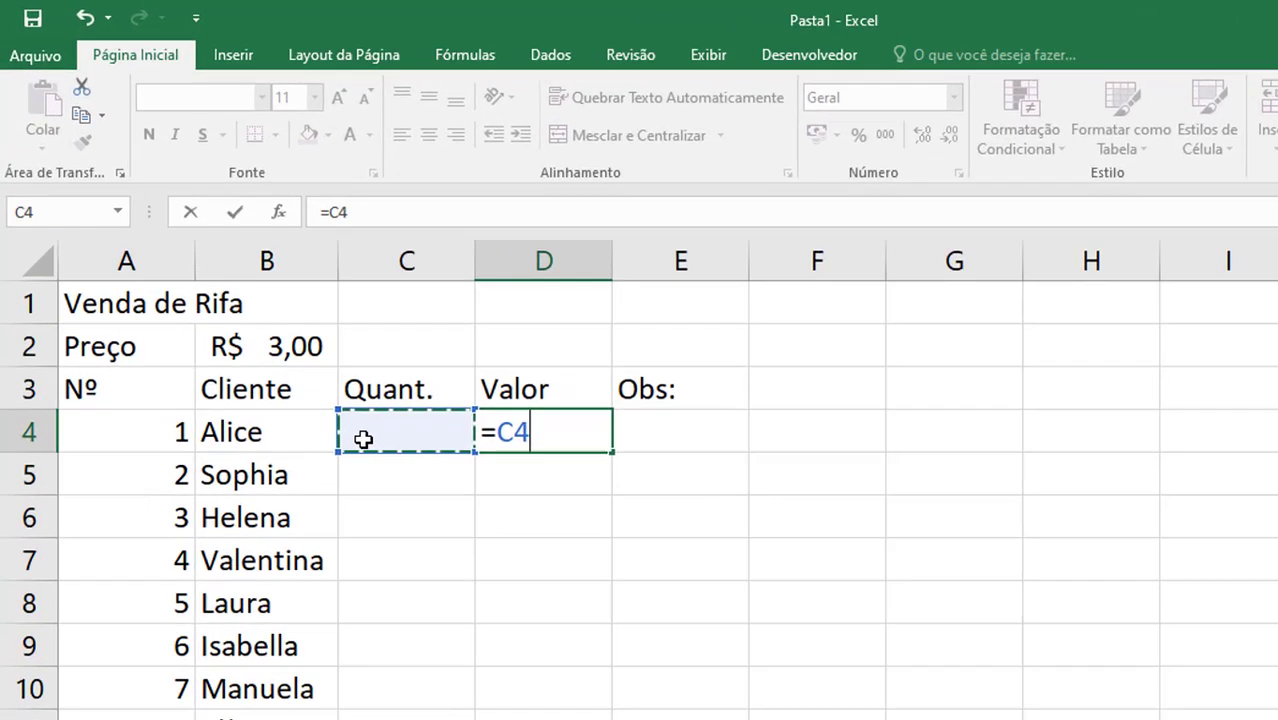
pyautogui.write('*')
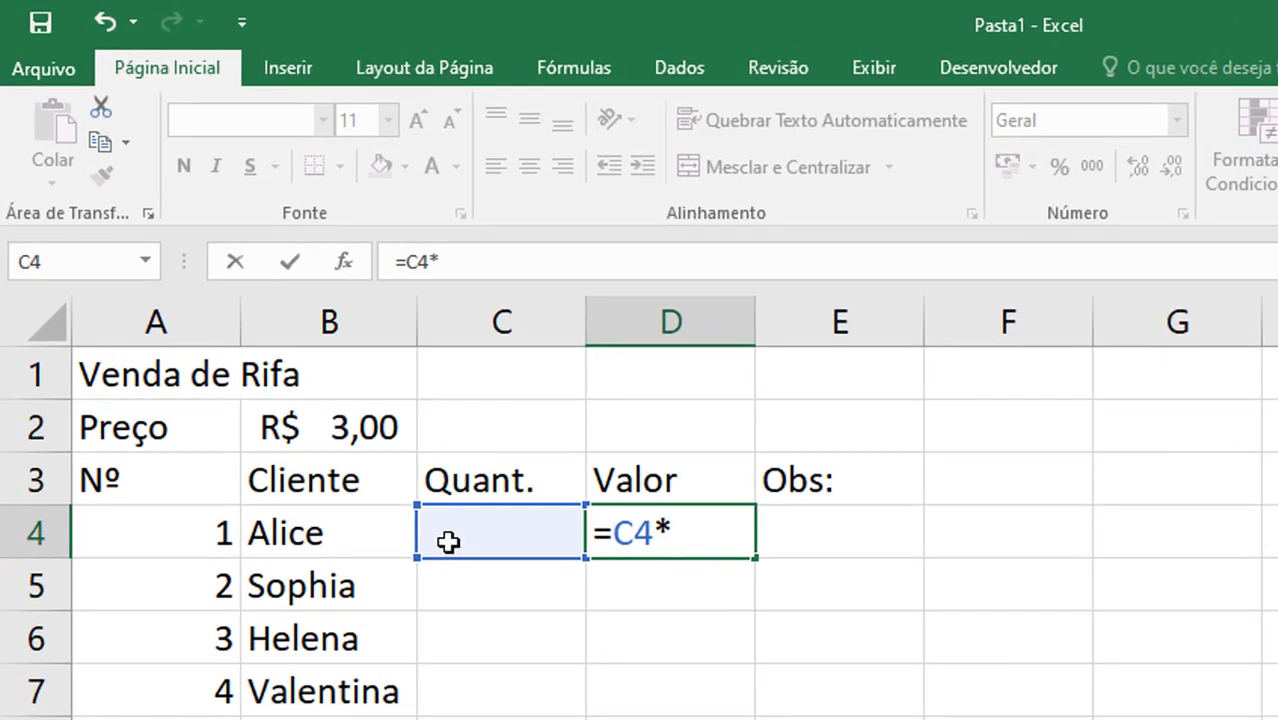
pyautogui.click(383, 423)
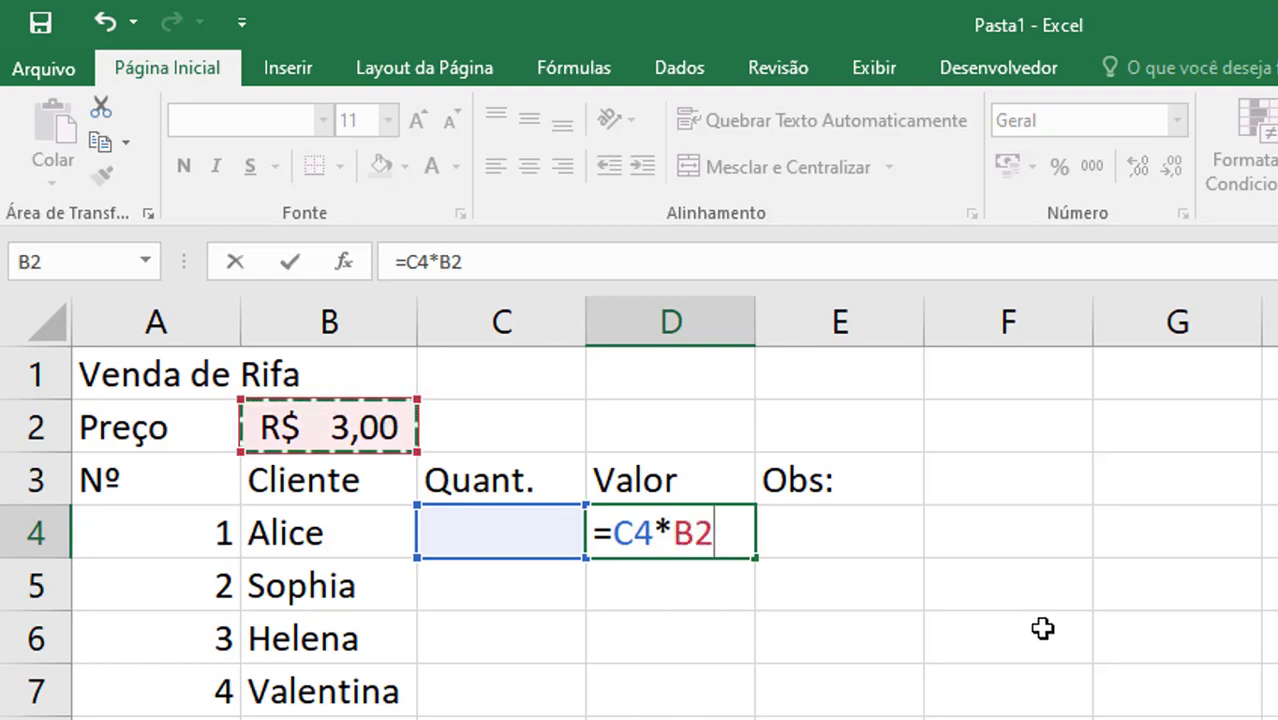
pyautogui.press('Return')
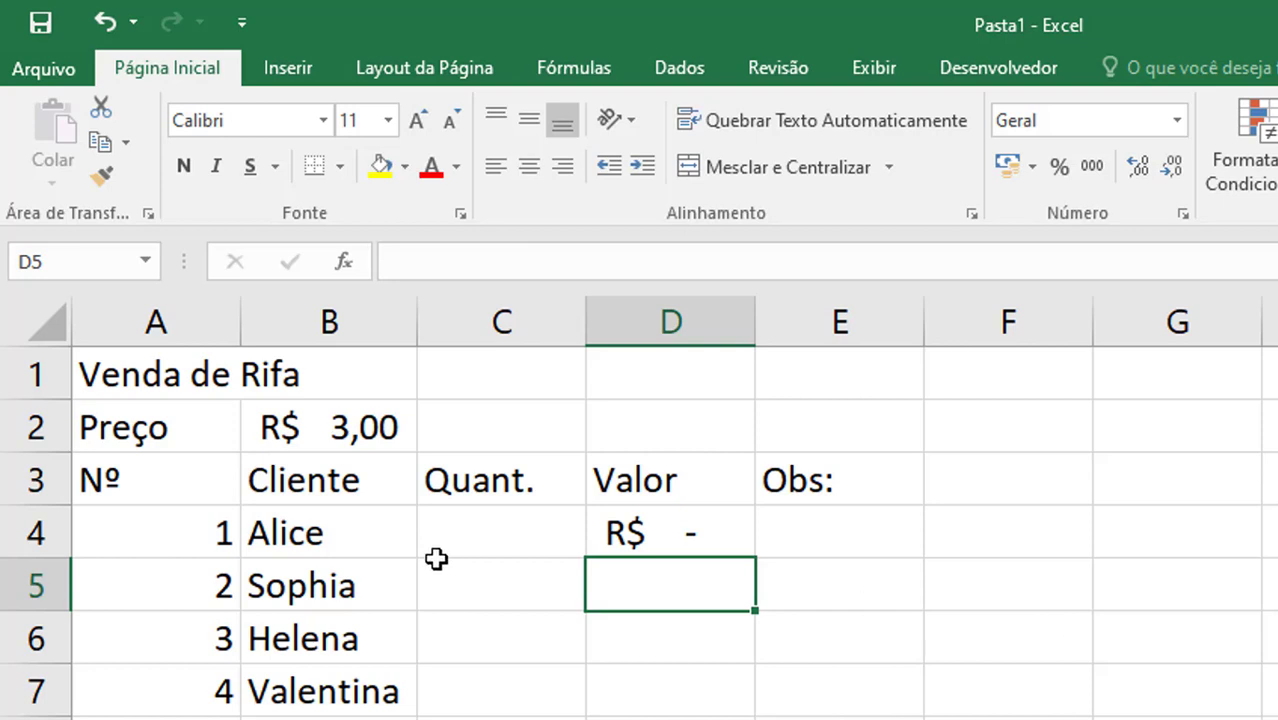
# - Enter 5 as the first client's quantity in C4 and widen column D to fit its currency value
pyautogui.click(465, 540)
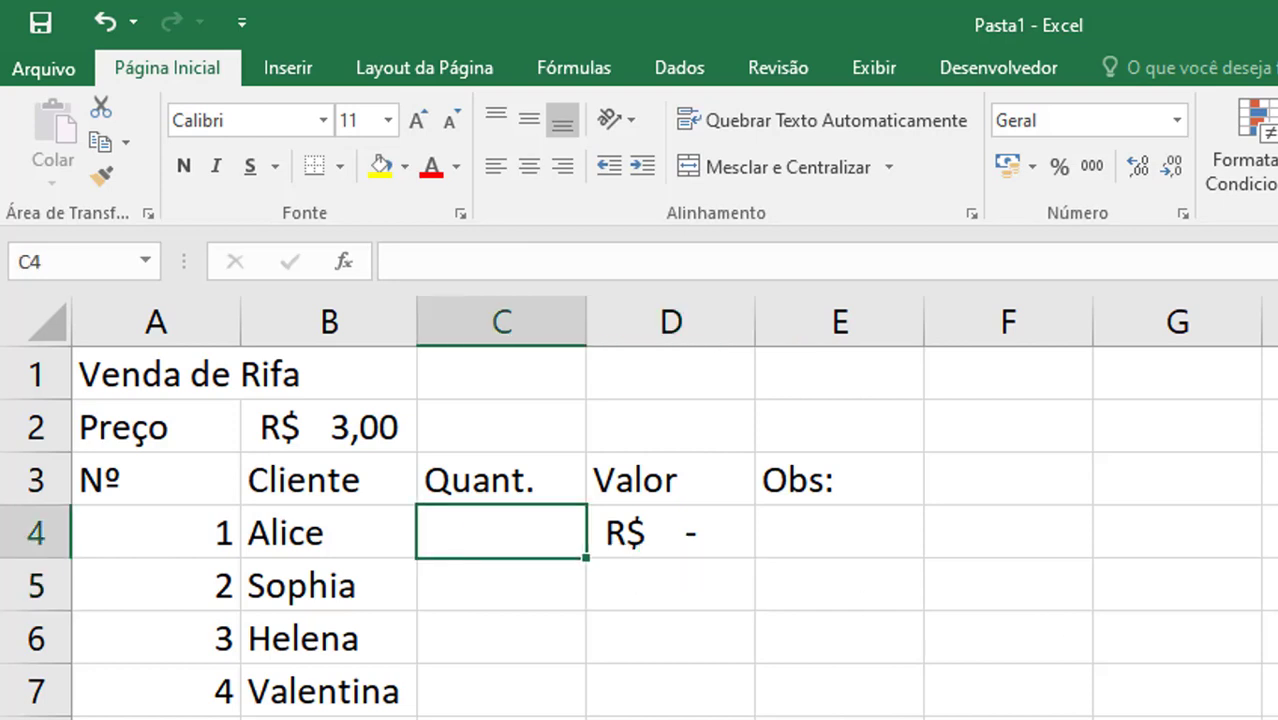
pyautogui.write('5')
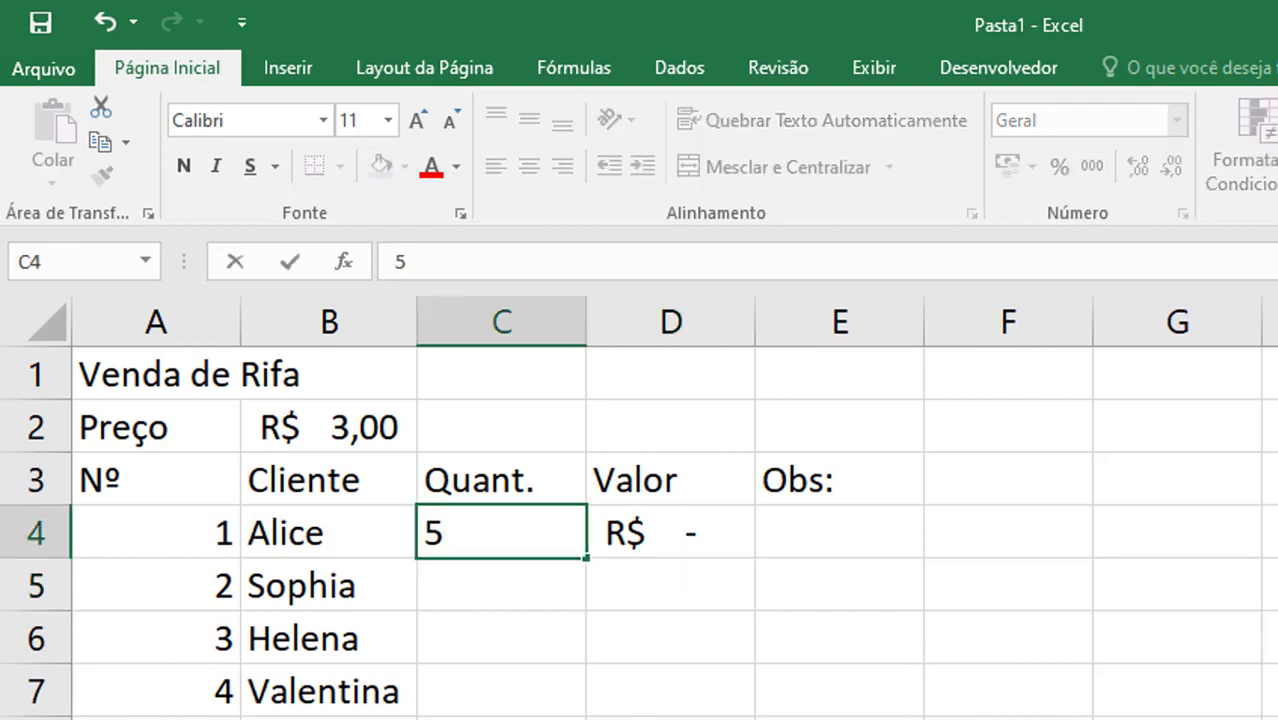
pyautogui.press('Return')
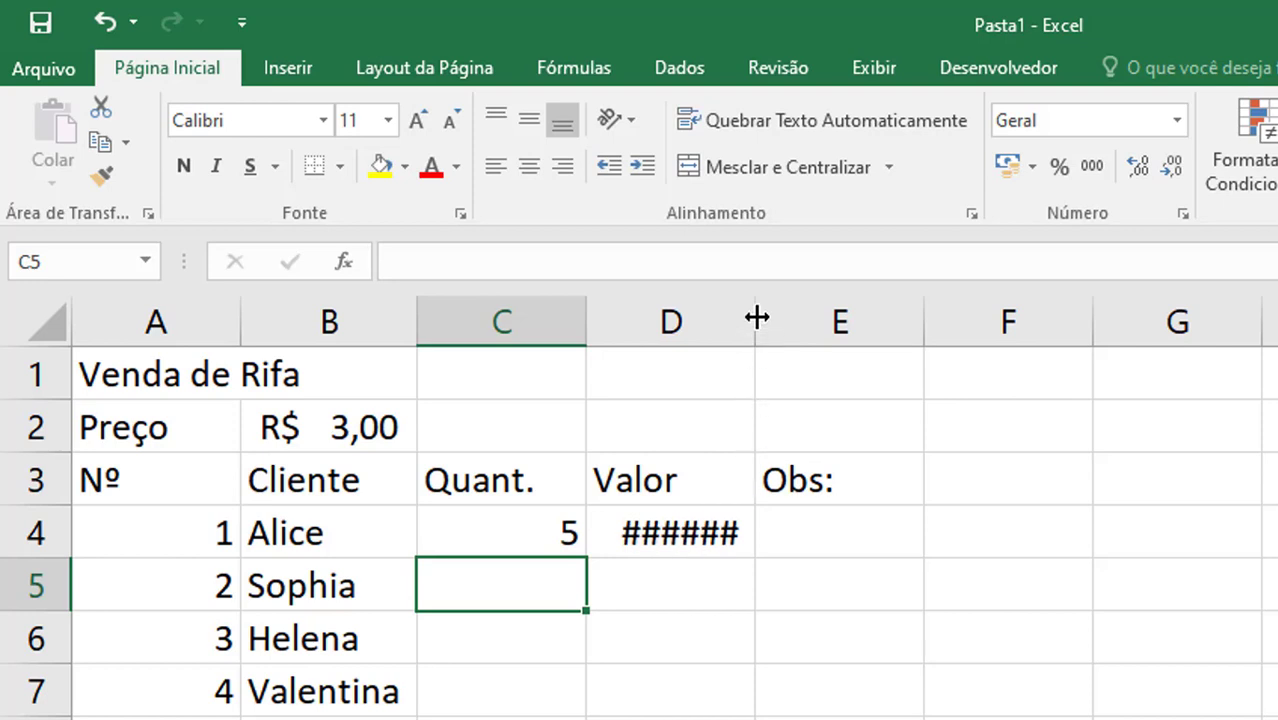
pyautogui.moveTo(756, 318); pyautogui.dragTo(789, 321)
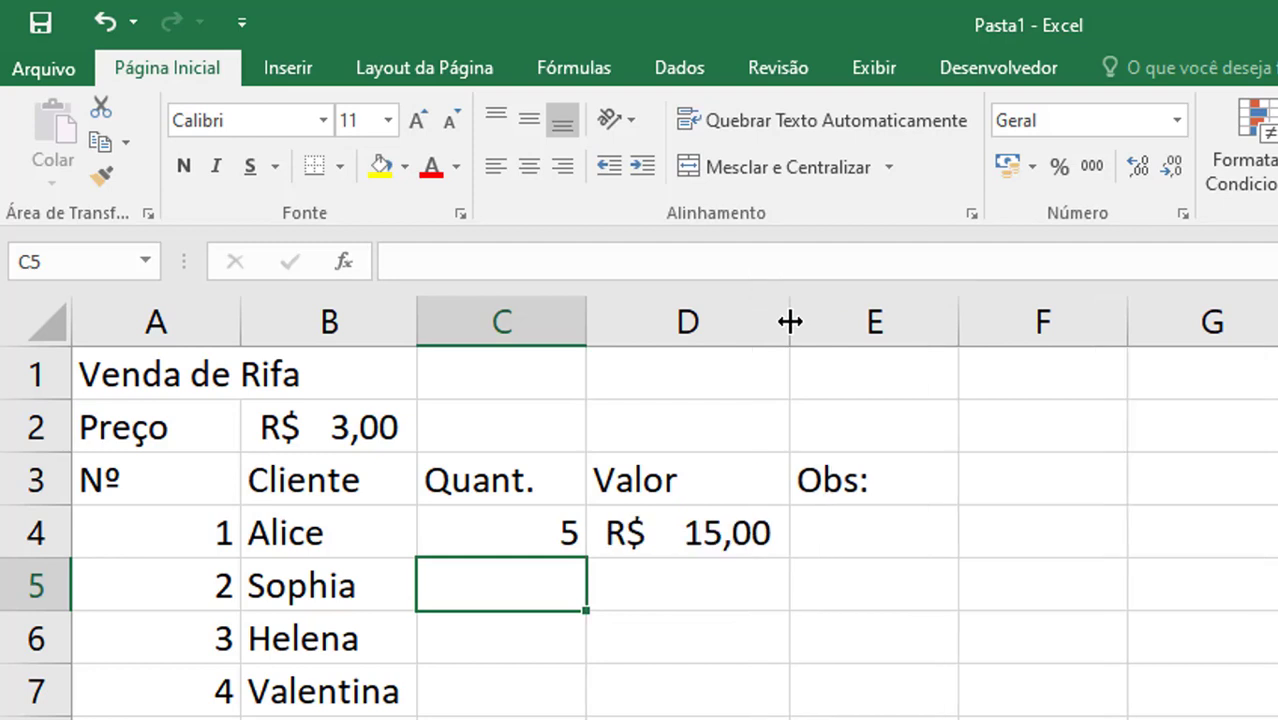
# - Inspect which cells the Valor formula in D4 refers to
pyautogui.click(748, 526)
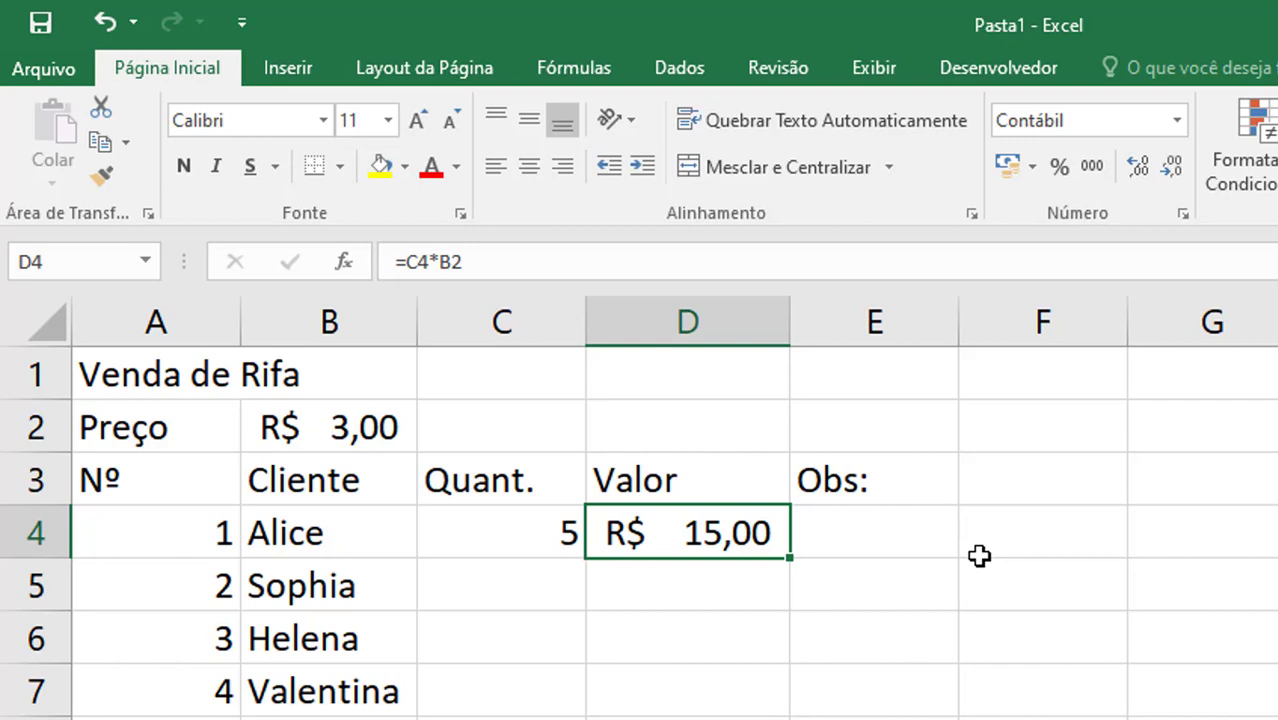
pyautogui.press('Left')
pyautogui.press('Right')
pyautogui.doubleClick(779, 527)
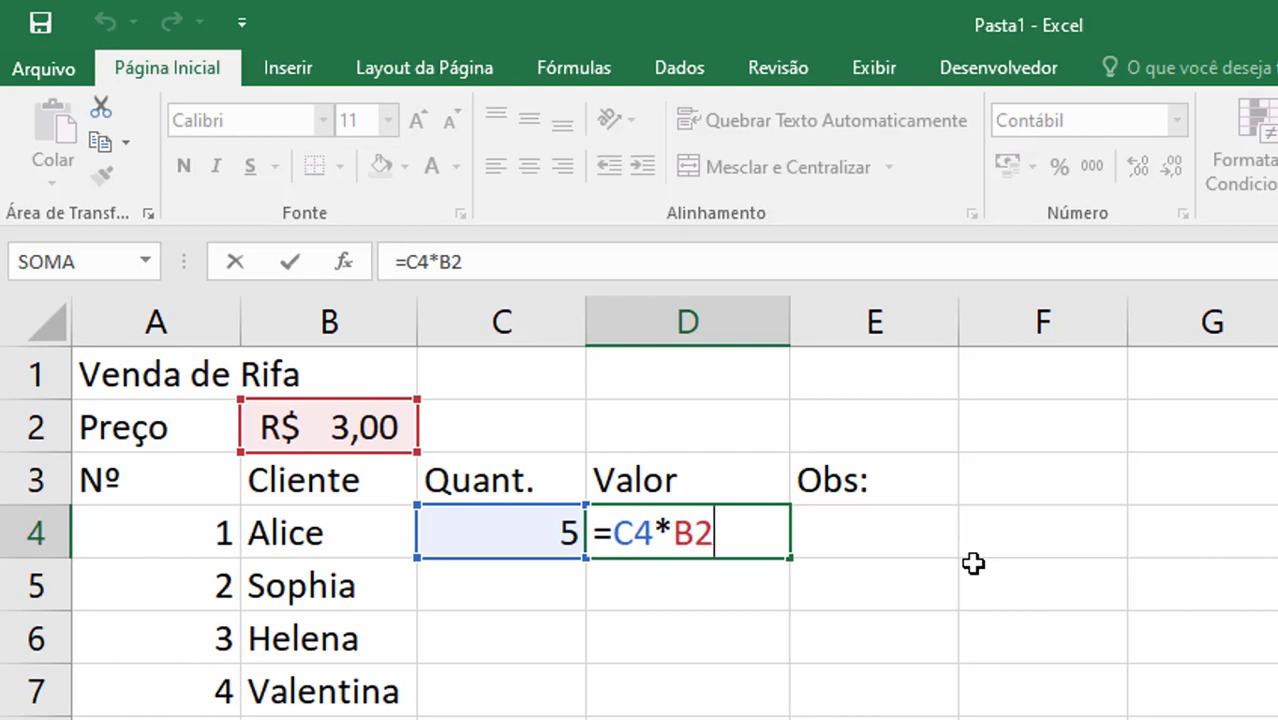
pyautogui.press('Return')
# - Try copying the D4 formula down to D5, check its shifted references, and clear D5
pyautogui.click(745, 525)
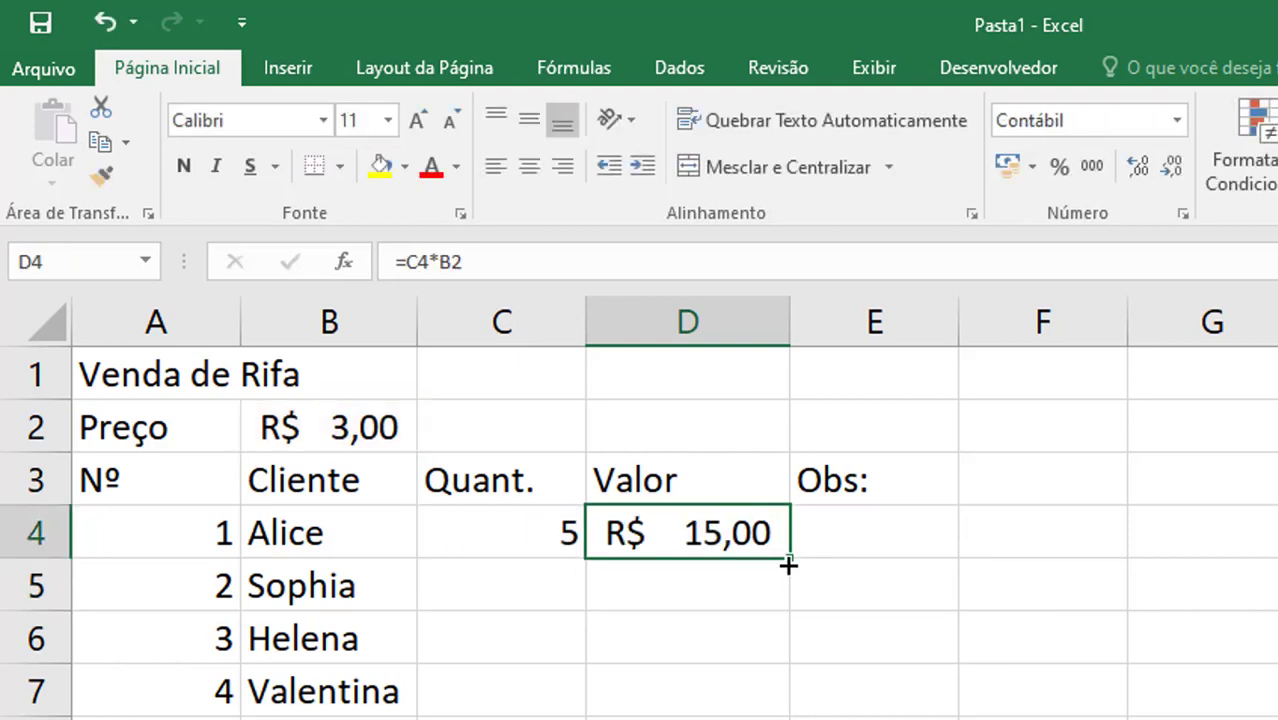
pyautogui.moveTo(792, 592); pyautogui.dragTo(792, 600)
pyautogui.doubleClick(756, 593)
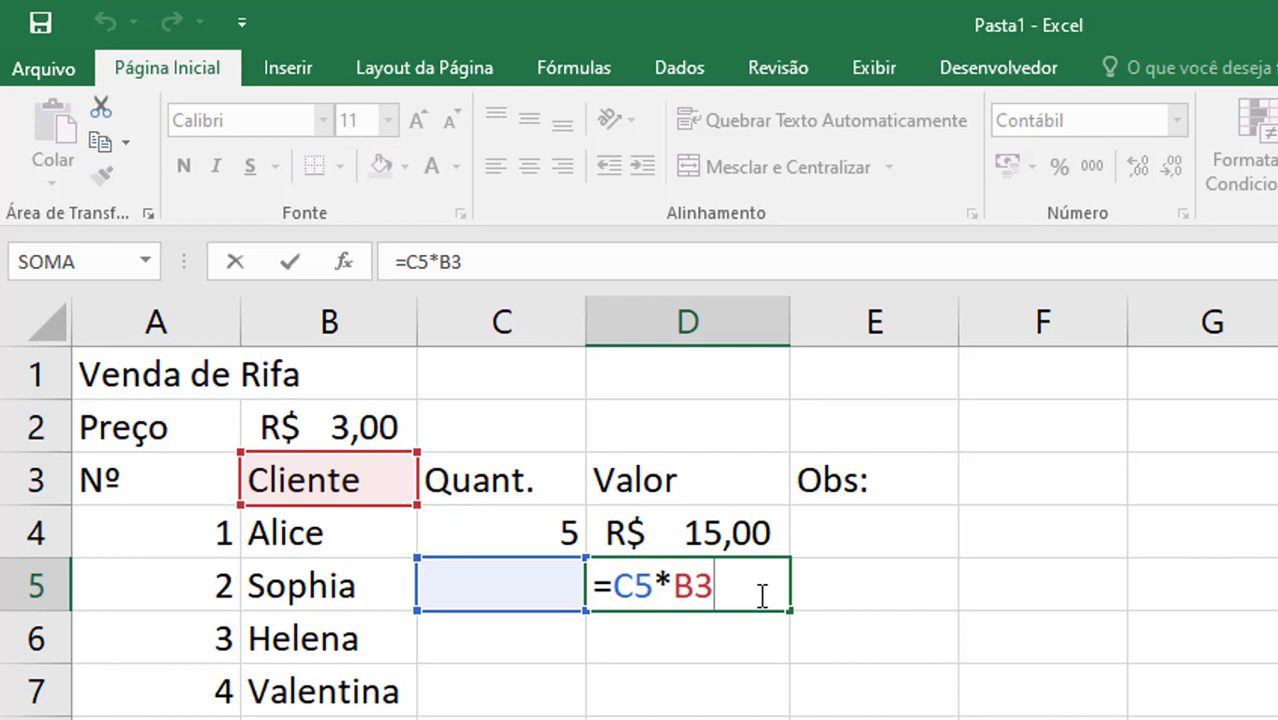
pyautogui.press('Return')
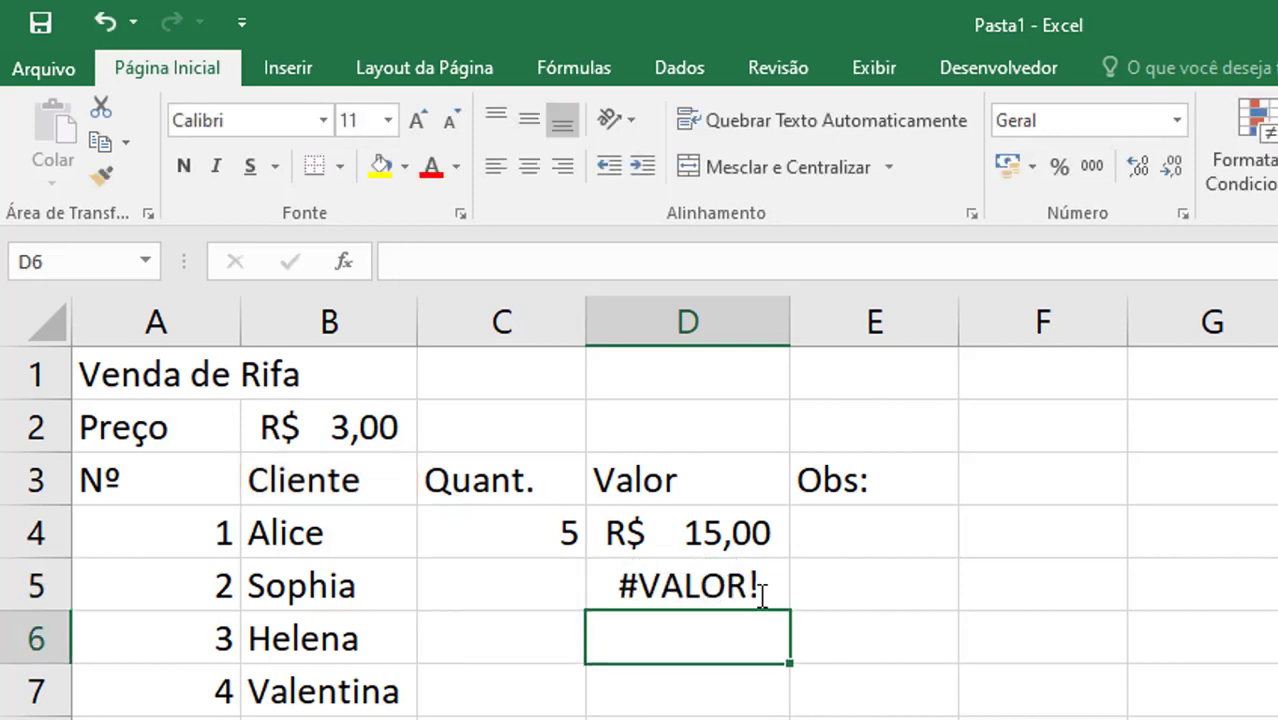
pyautogui.click(757, 594)
pyautogui.press('Delete')
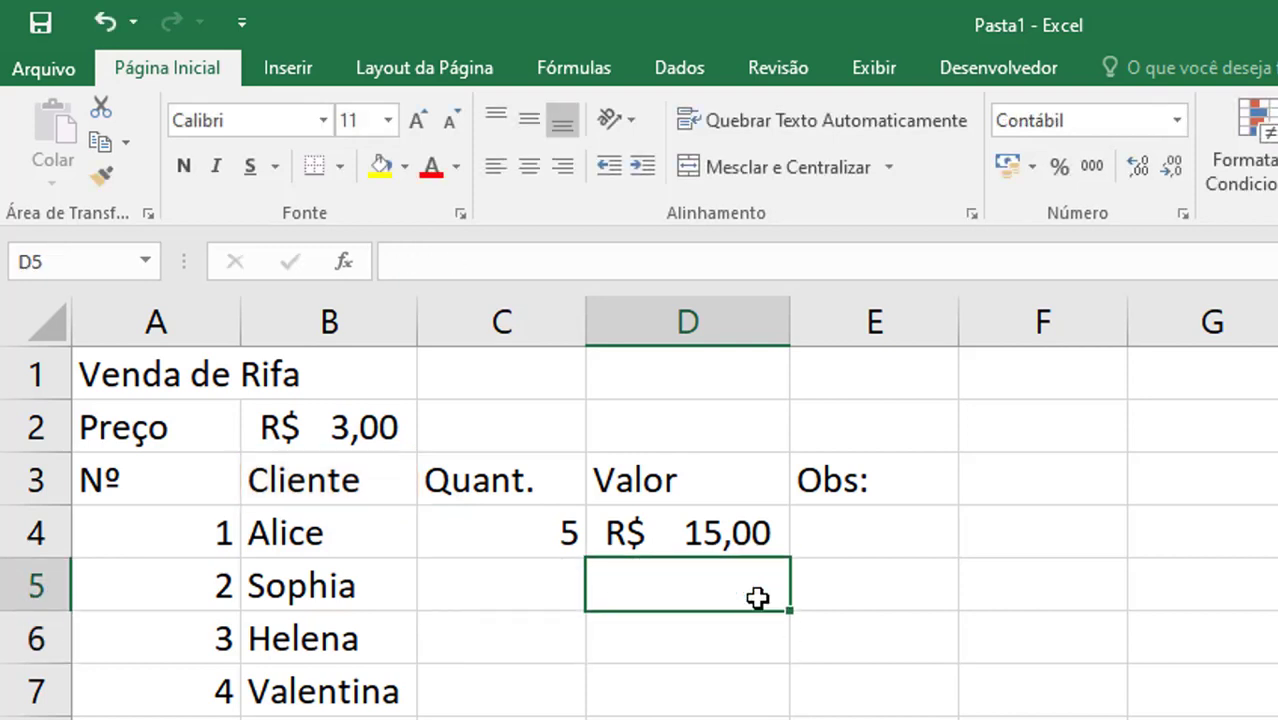
# - Enter the quantities 4, 10, 4, 3 and 6 in cells C5 to C9
pyautogui.click(499, 579)
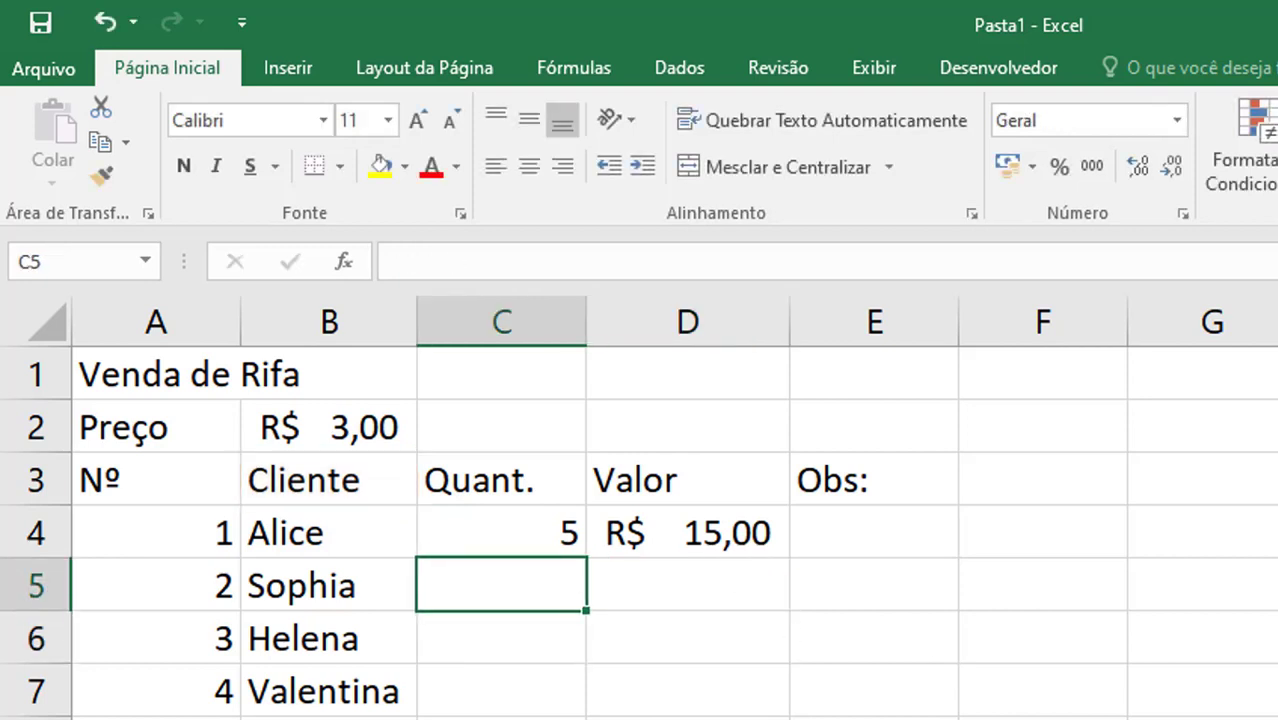
pyautogui.write('4')
pyautogui.press('Return')
pyautogui.write('10')
pyautogui.press('Return')
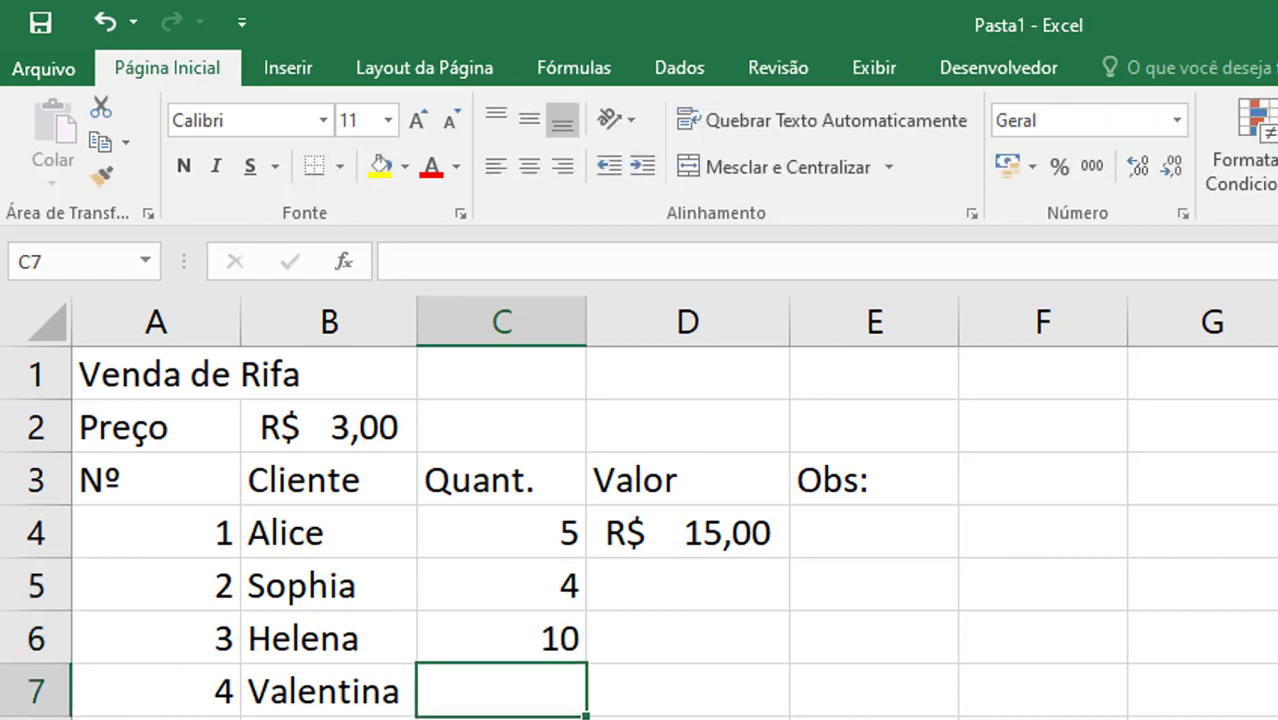
pyautogui.write('4')
pyautogui.press('Return')
pyautogui.write('5')
pyautogui.press('Return')
pyautogui.write('6')
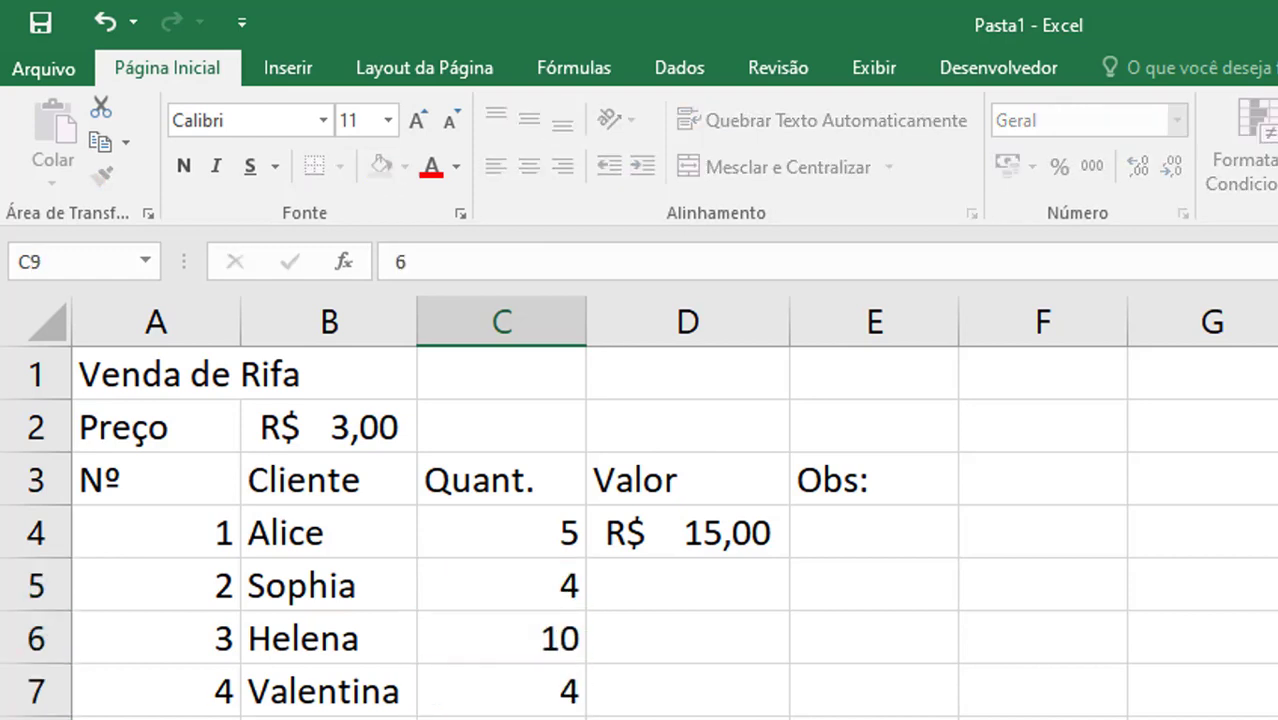
pyautogui.press('Return')
# - Fill in the remaining clients' quantities in C10 to C18, starting with 10, 11, 4 and 1
pyautogui.write('10')
pyautogui.press('Return')
pyautogui.write('1')
pyautogui.press('Return')
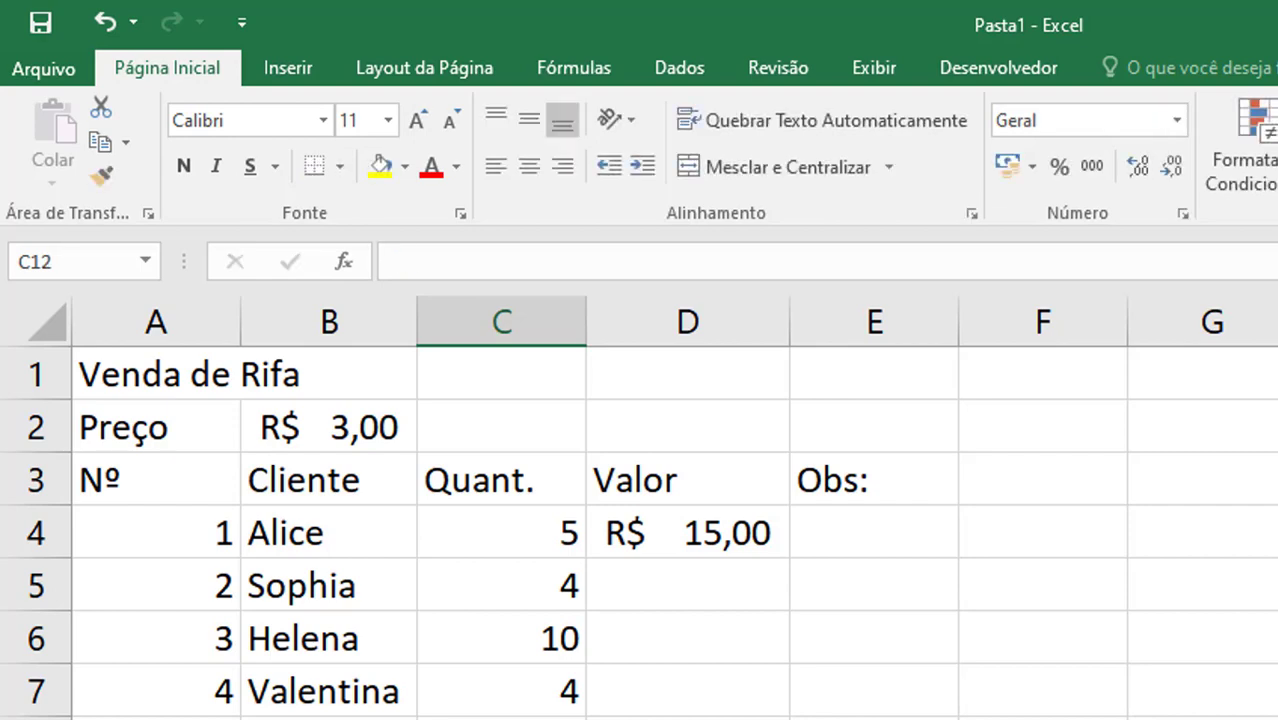
pyautogui.write('2')
pyautogui.press('Return')
pyautogui.write('1')
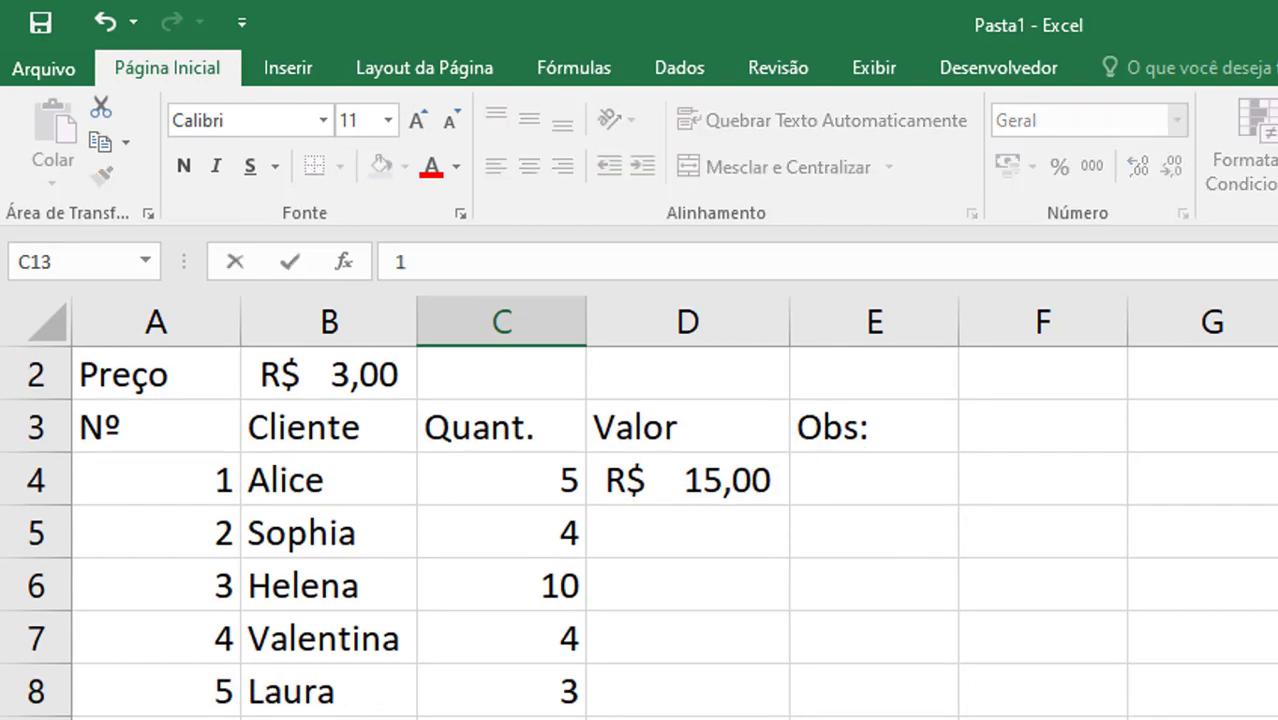
pyautogui.press('Return')
pyautogui.write('2')
pyautogui.press('Return')
pyautogui.press('Return')
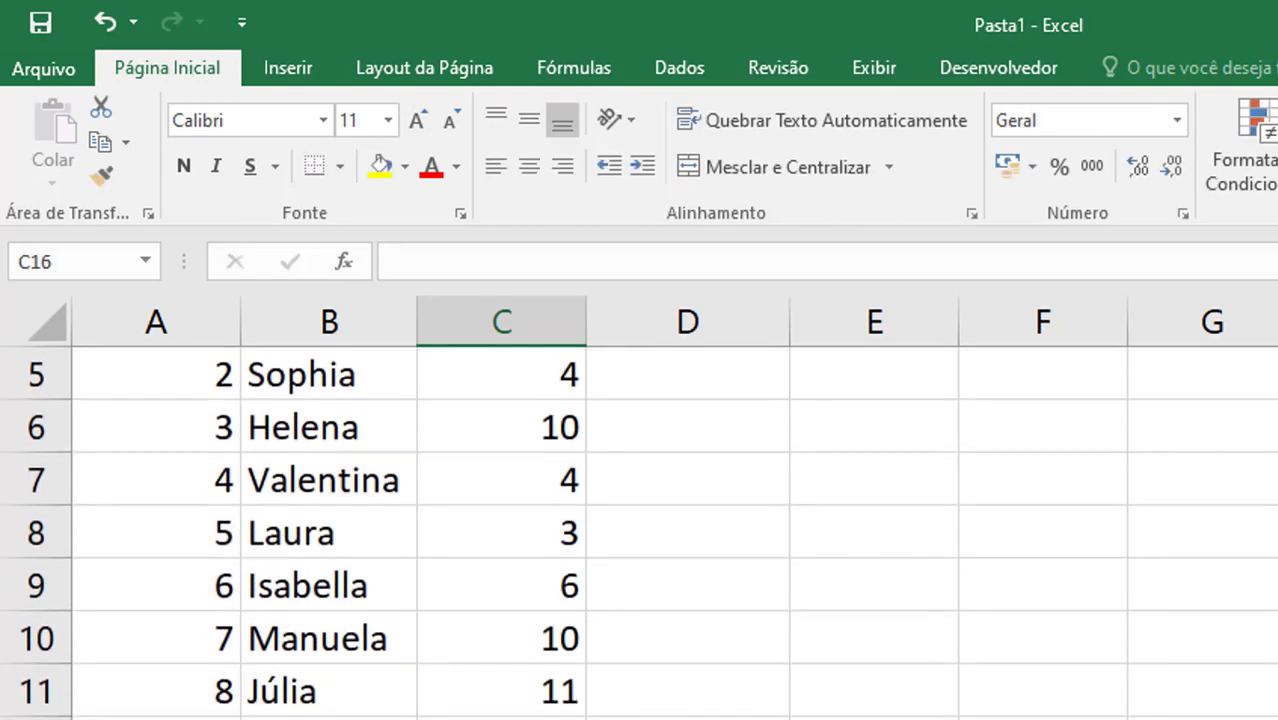
pyautogui.write('4')
pyautogui.press('Return')
pyautogui.write('2')
pyautogui.press('Return')
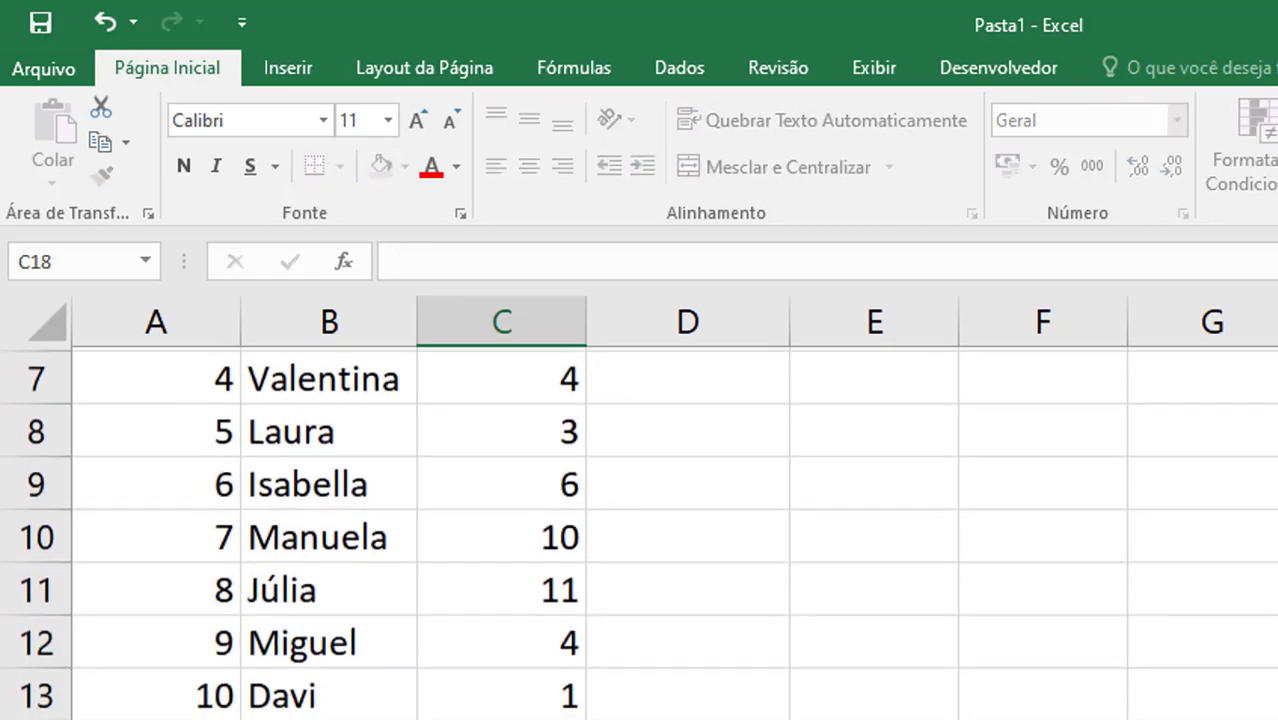
pyautogui.write('4')
pyautogui.press('Return')
pyautogui.scroll(3, 702, 677)
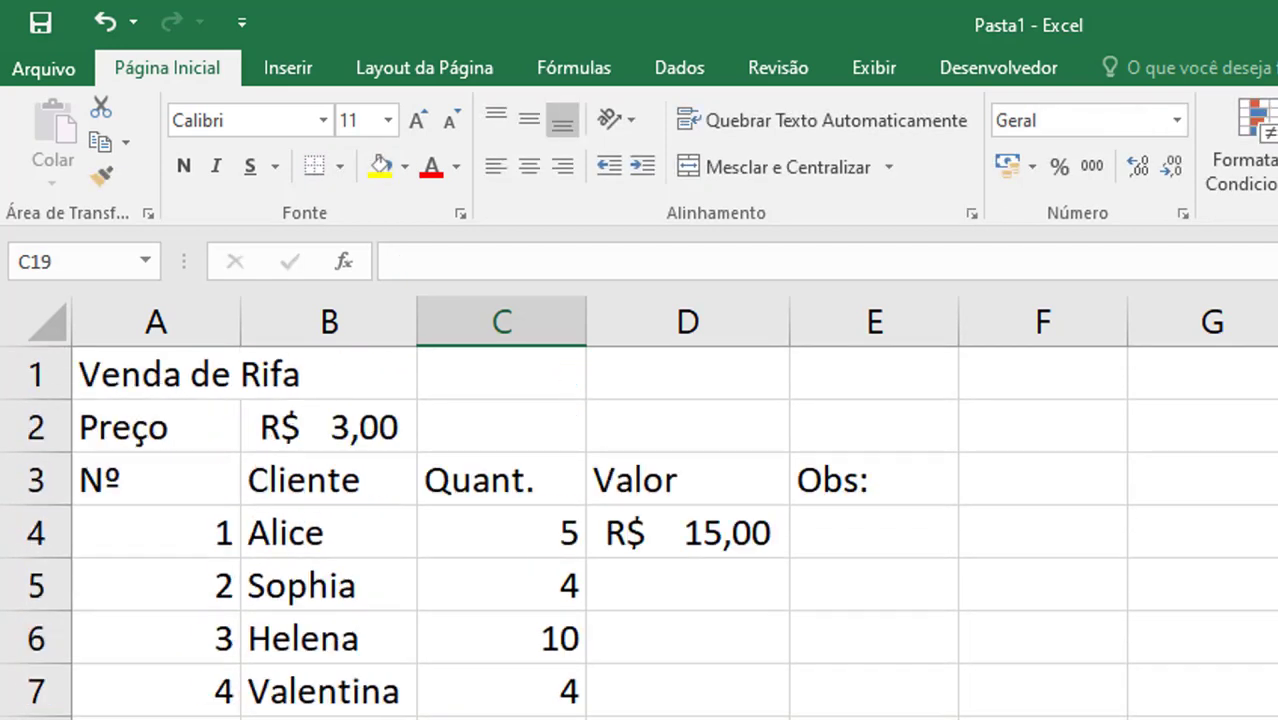
# - Clear the Valor formula from D4
pyautogui.click(748, 540)
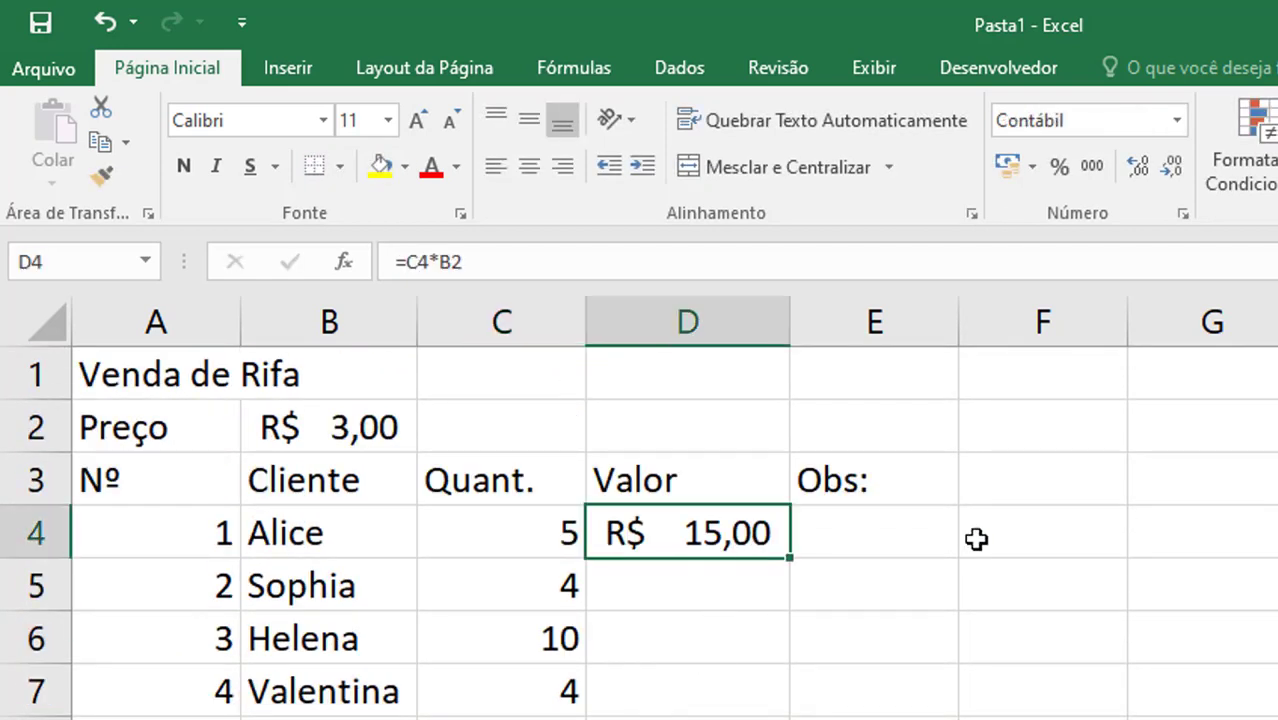
pyautogui.press('Delete')
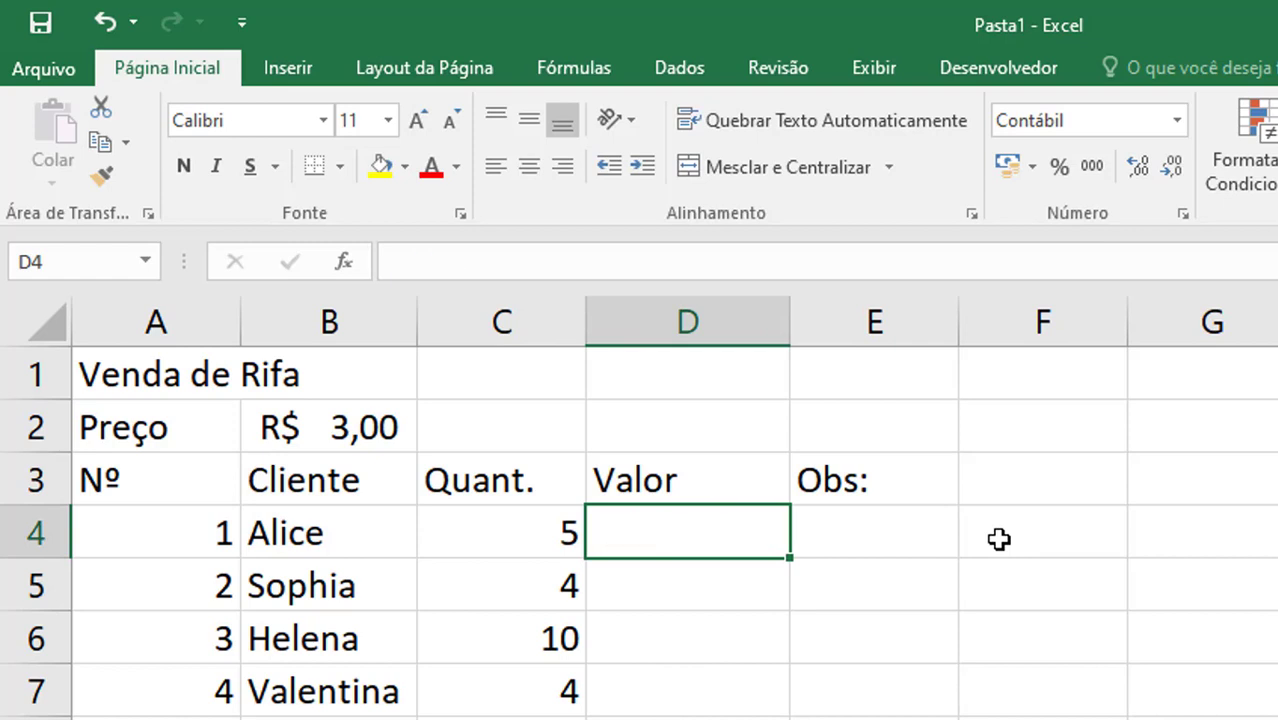
# - Enter the formula =C4*$B$2 in D4, with an absolute reference to the price cell
pyautogui.write('=')
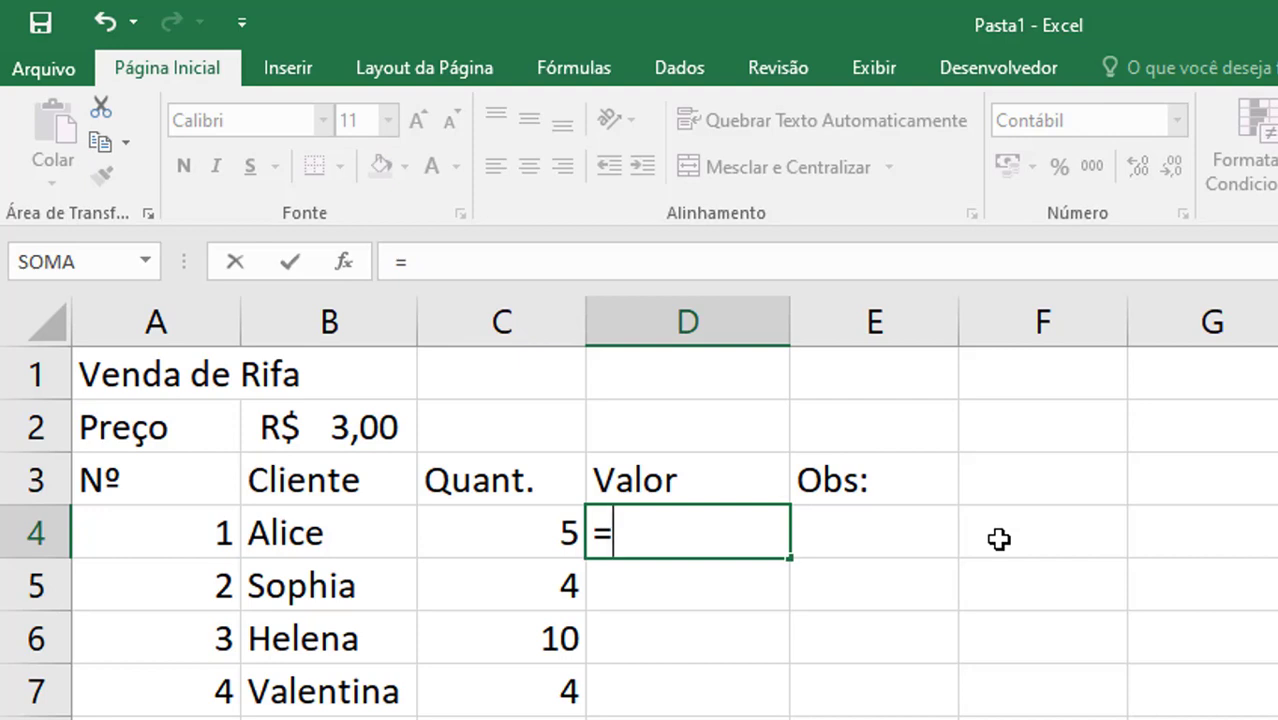
pyautogui.click(520, 527)
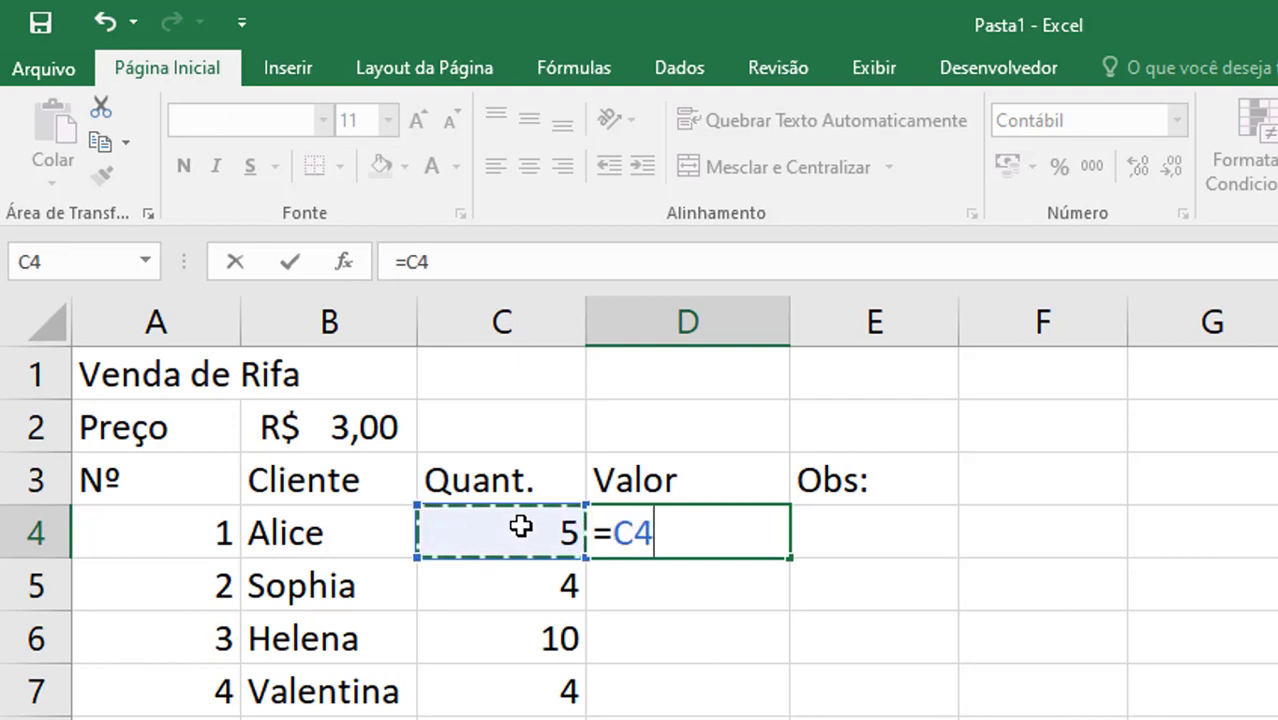
pyautogui.write('*')
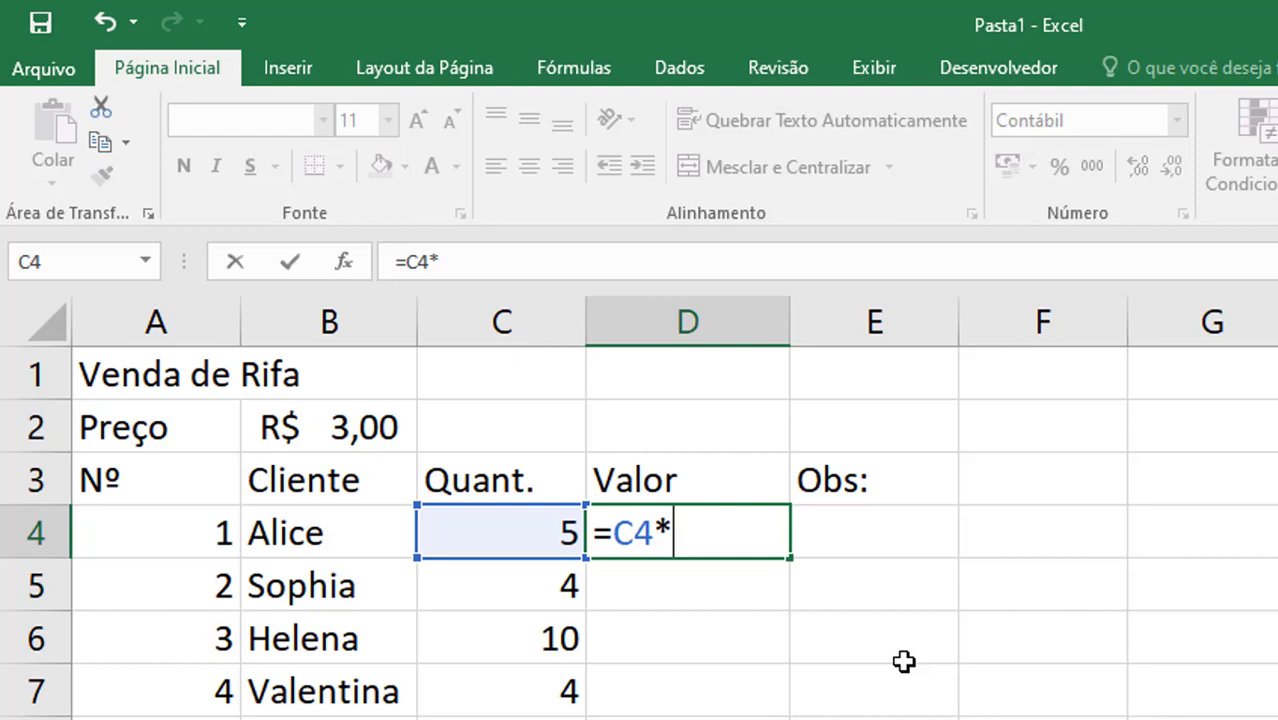
pyautogui.write('$B')
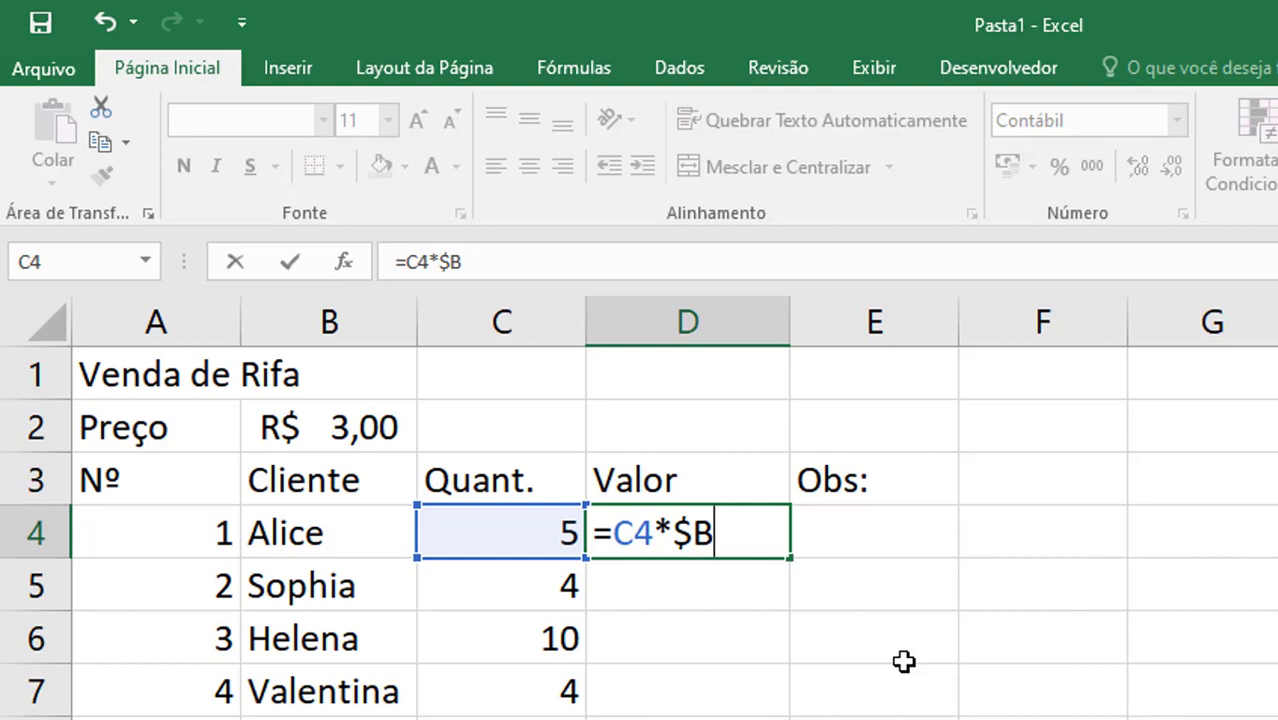
pyautogui.write('$')
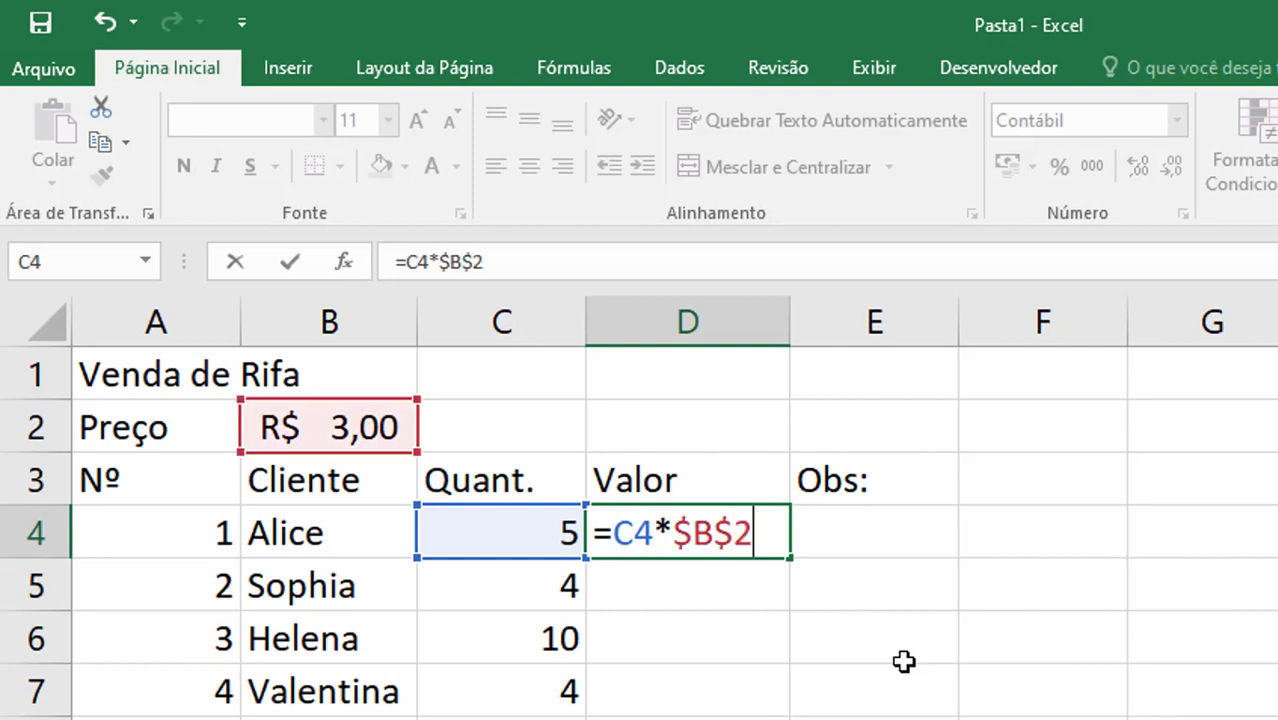
pyautogui.write('2')
pyautogui.press('Return')
# - Copy the D4 formula down the Valor column to D18
pyautogui.click(758, 535)
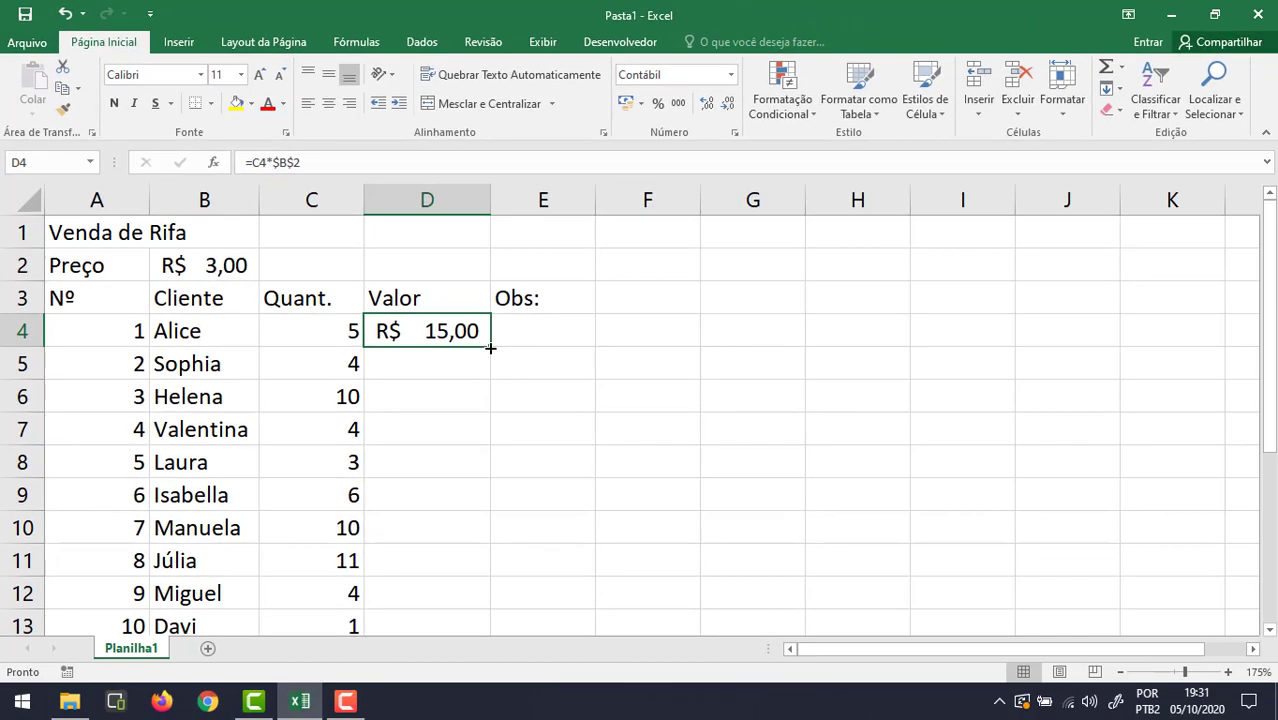
pyautogui.moveTo(544, 385); pyautogui.dragTo(540, 559)
pyautogui.moveTo(486, 503); pyautogui.dragTo(462, 575)
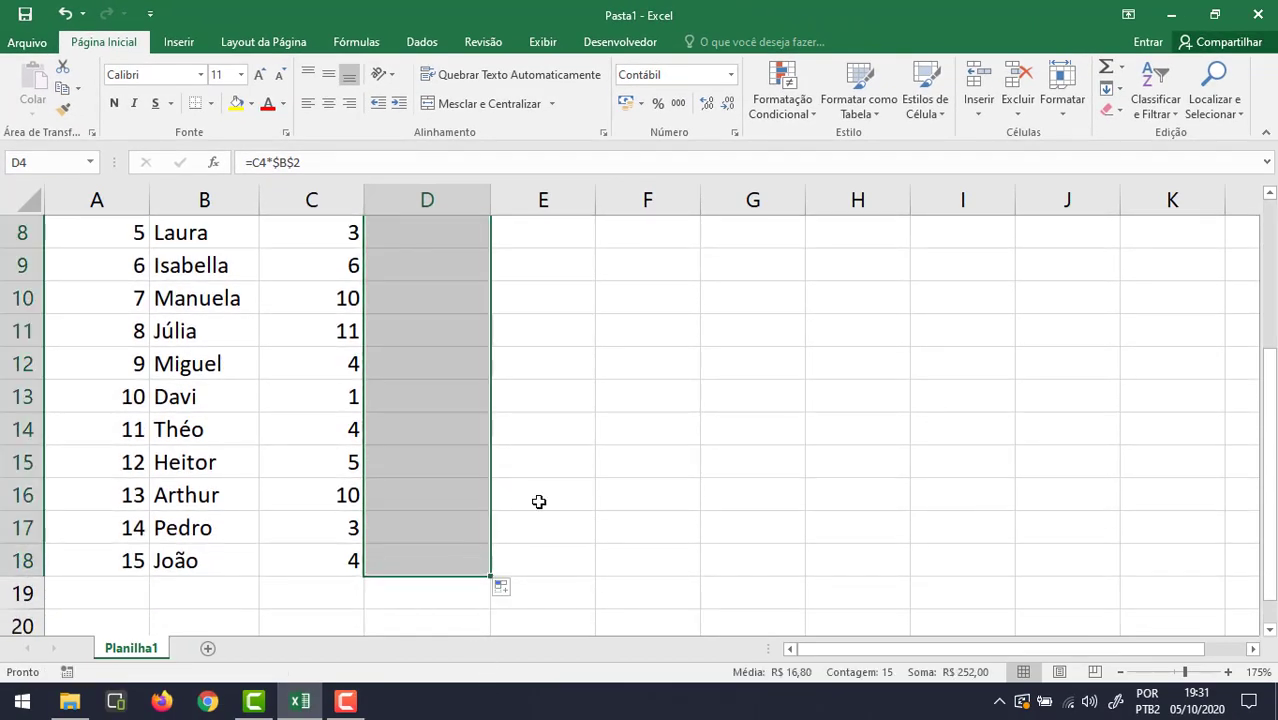
pyautogui.scroll(3, 583, 479)
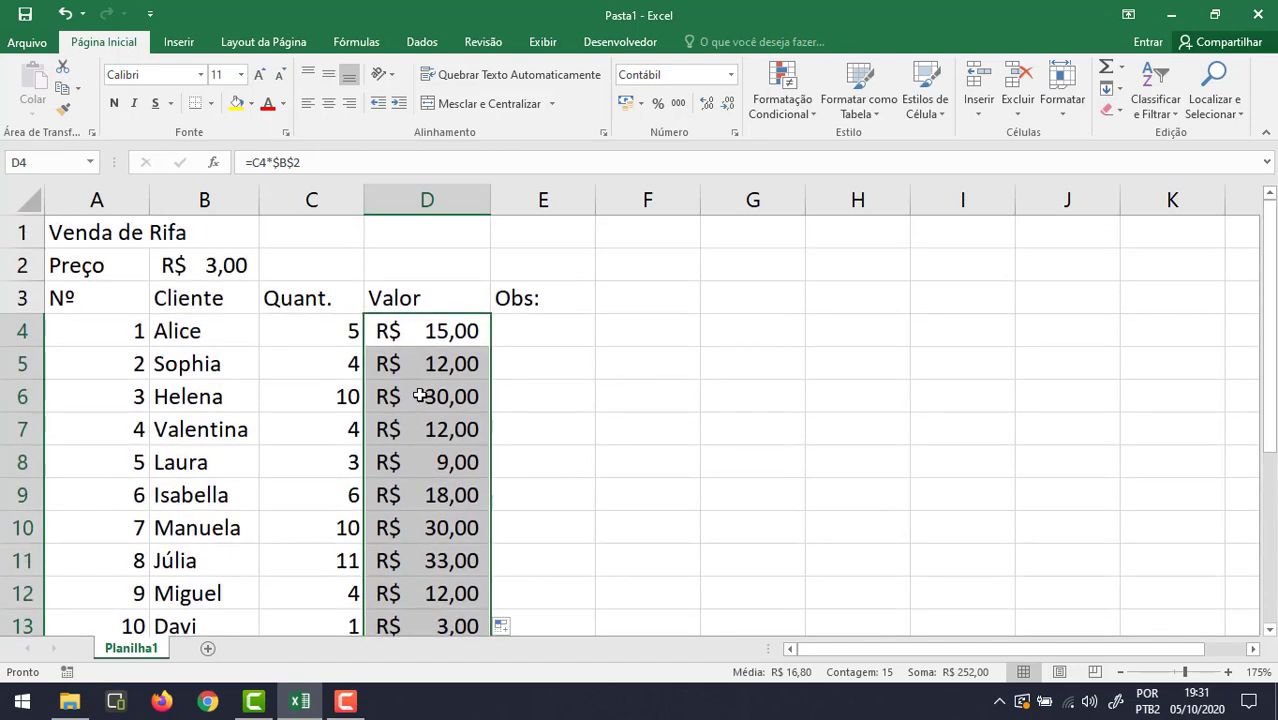
# - Inspect the copied formulas in D5 to D9 to check which references shift and which stay fixed
pyautogui.doubleClick(437, 358)
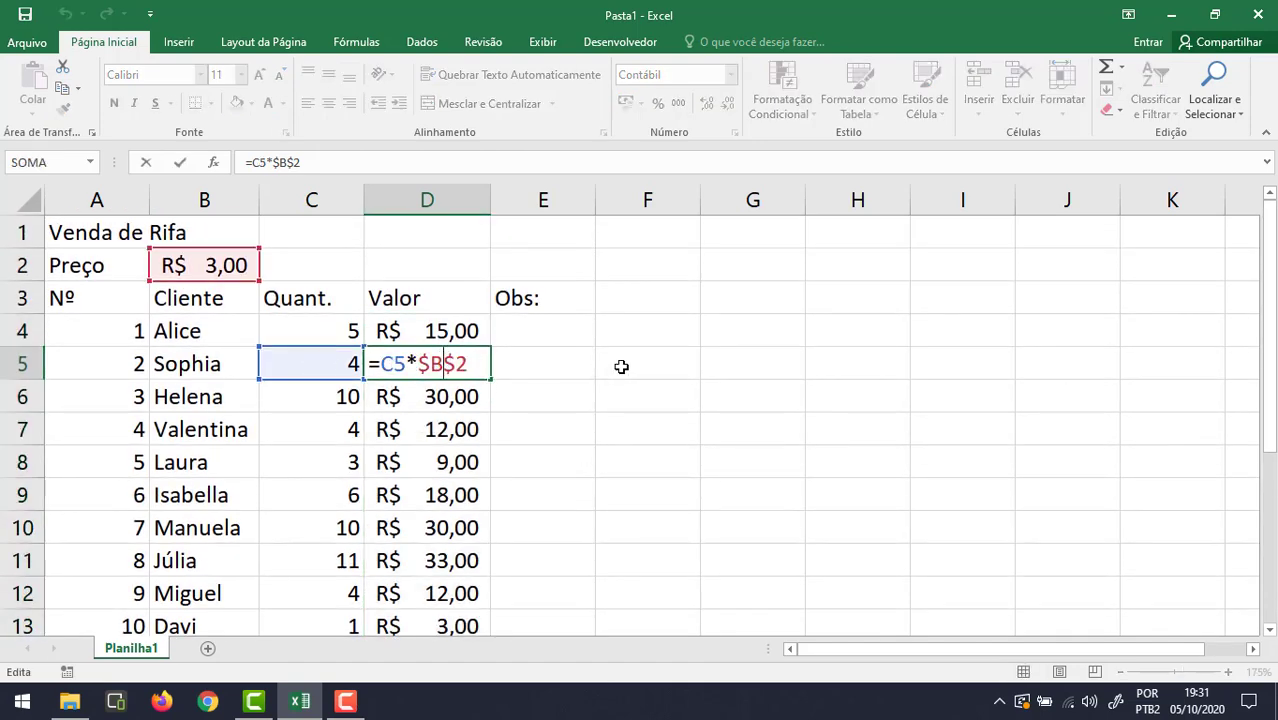
pyautogui.press('Return')
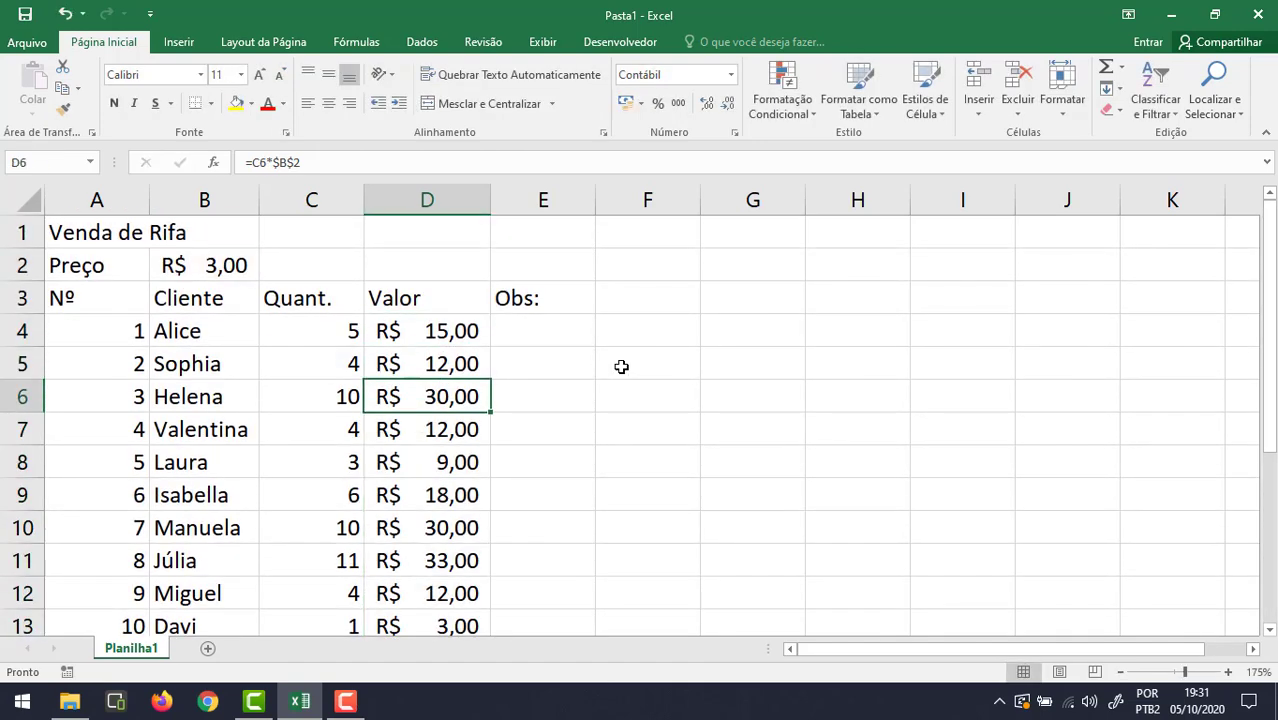
pyautogui.press('F2')
pyautogui.press('Return')
pyautogui.press('F2')
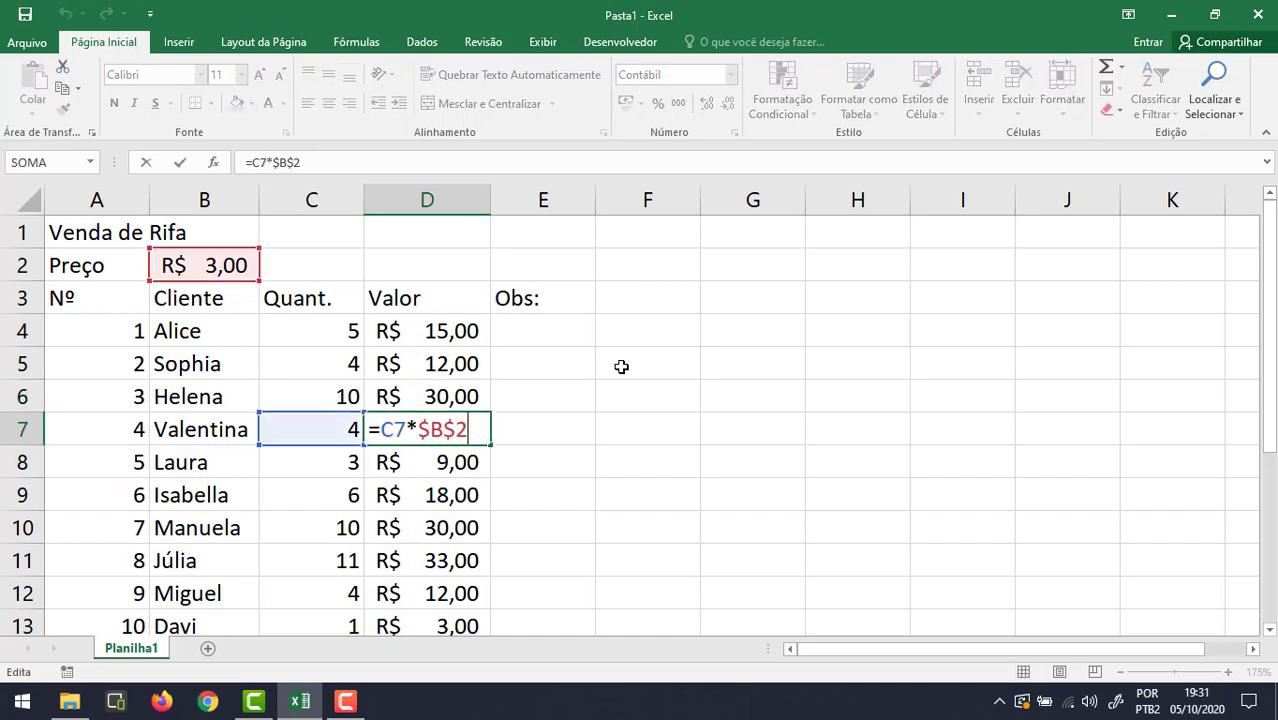
pyautogui.press('Return')
pyautogui.press('F2')
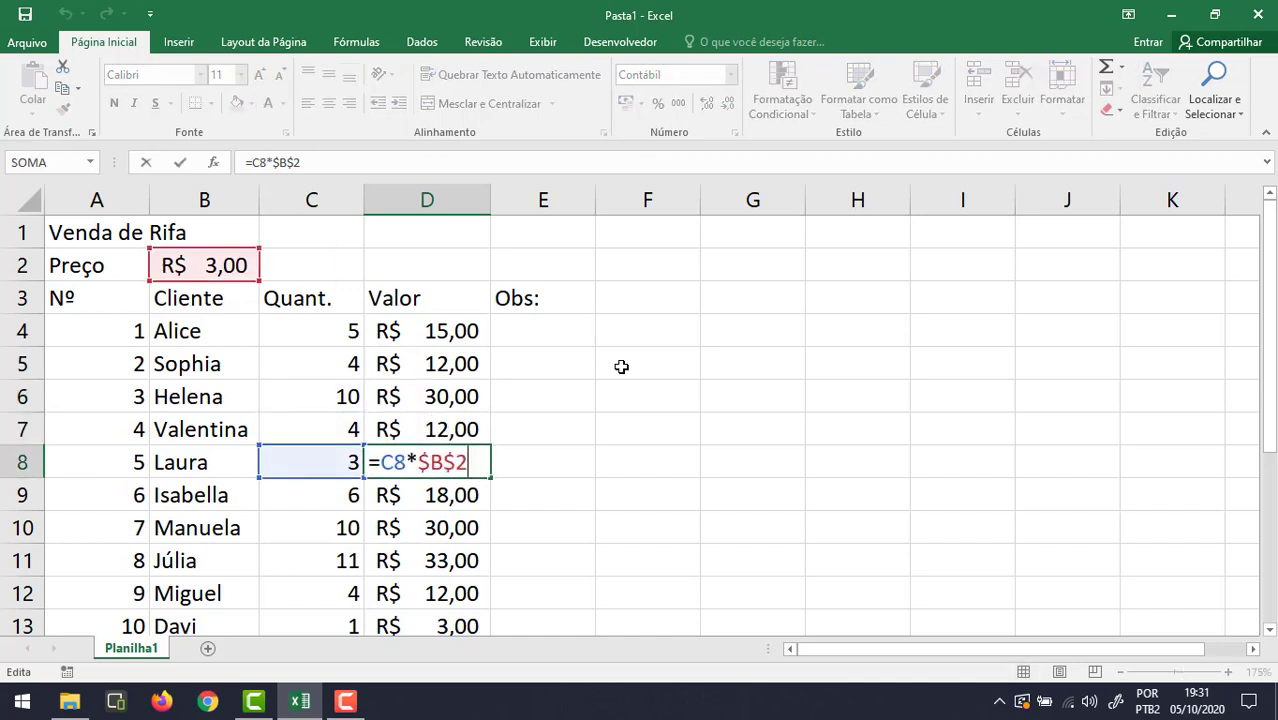
pyautogui.press('Return')
pyautogui.press('F2')
pyautogui.press('Return')
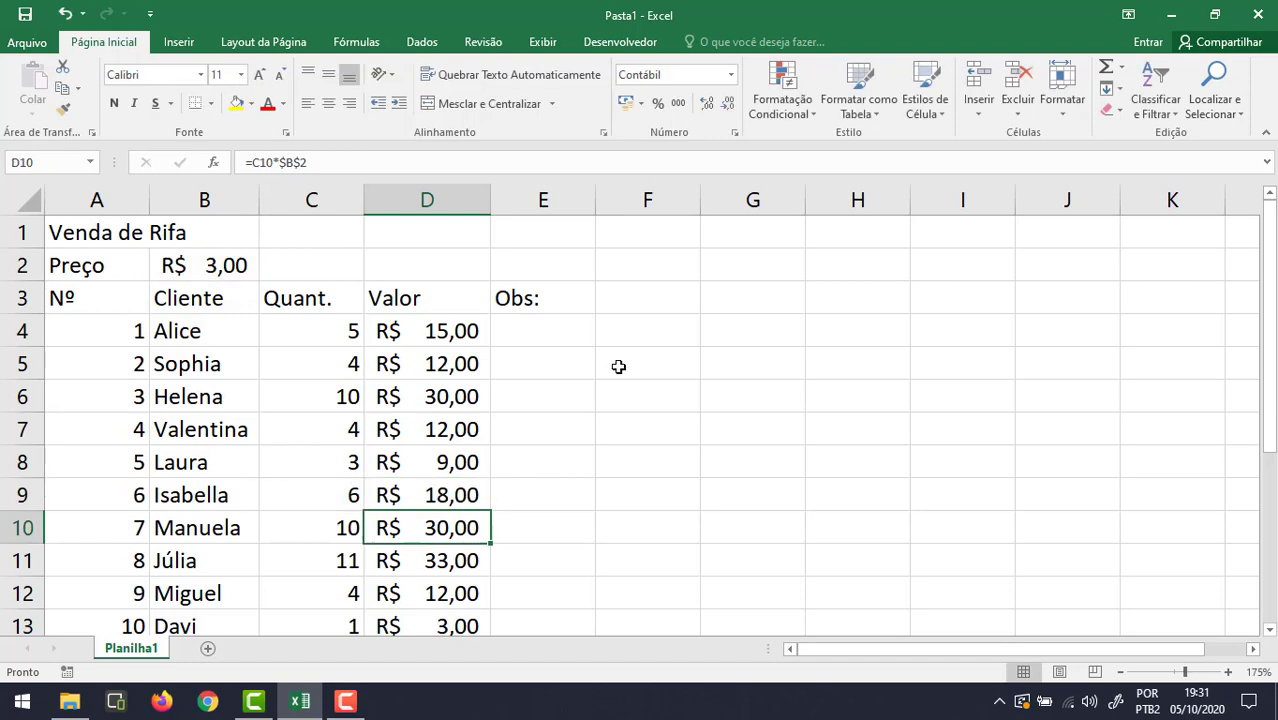
# - Clear all Valor formulas from D4 to D18
pyautogui.click(426, 348)
pyautogui.moveTo(426, 348); pyautogui.dragTo(450, 565)
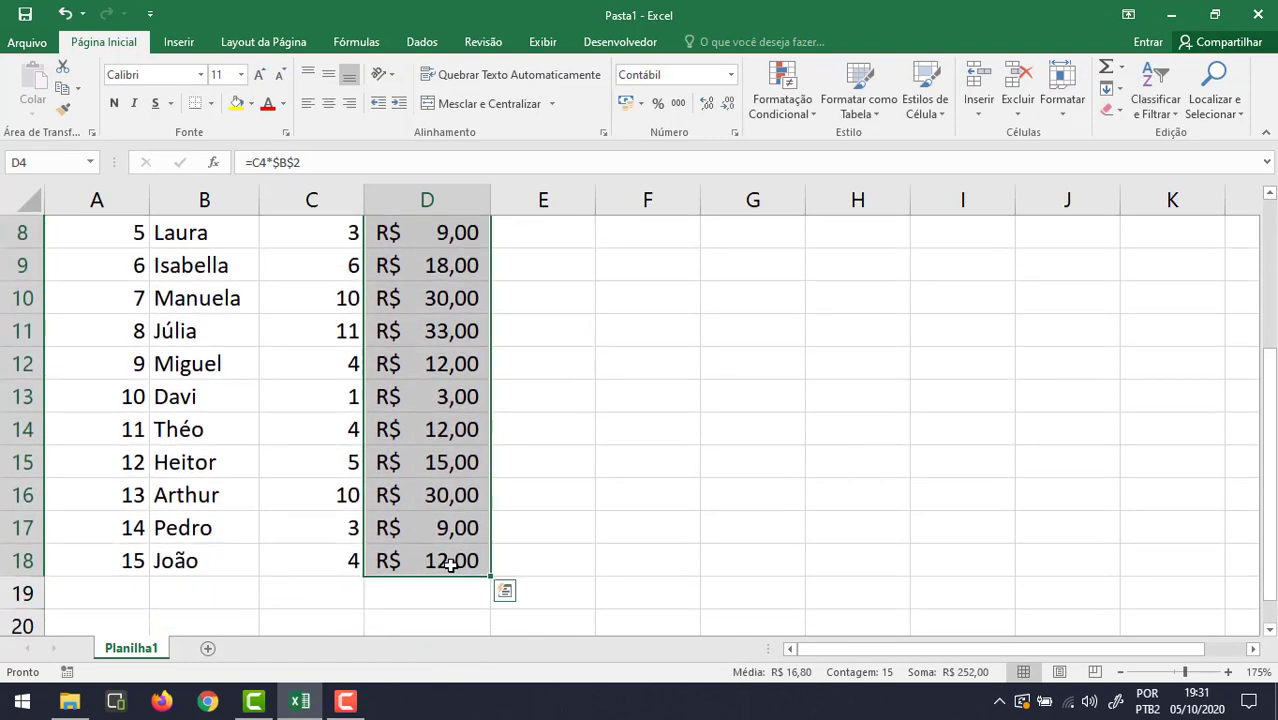
pyautogui.press('Delete')
# - Enter =C4*$B$2 in D4 by picking the quantity and price cells and making the price reference absolute
pyautogui.click(432, 328)
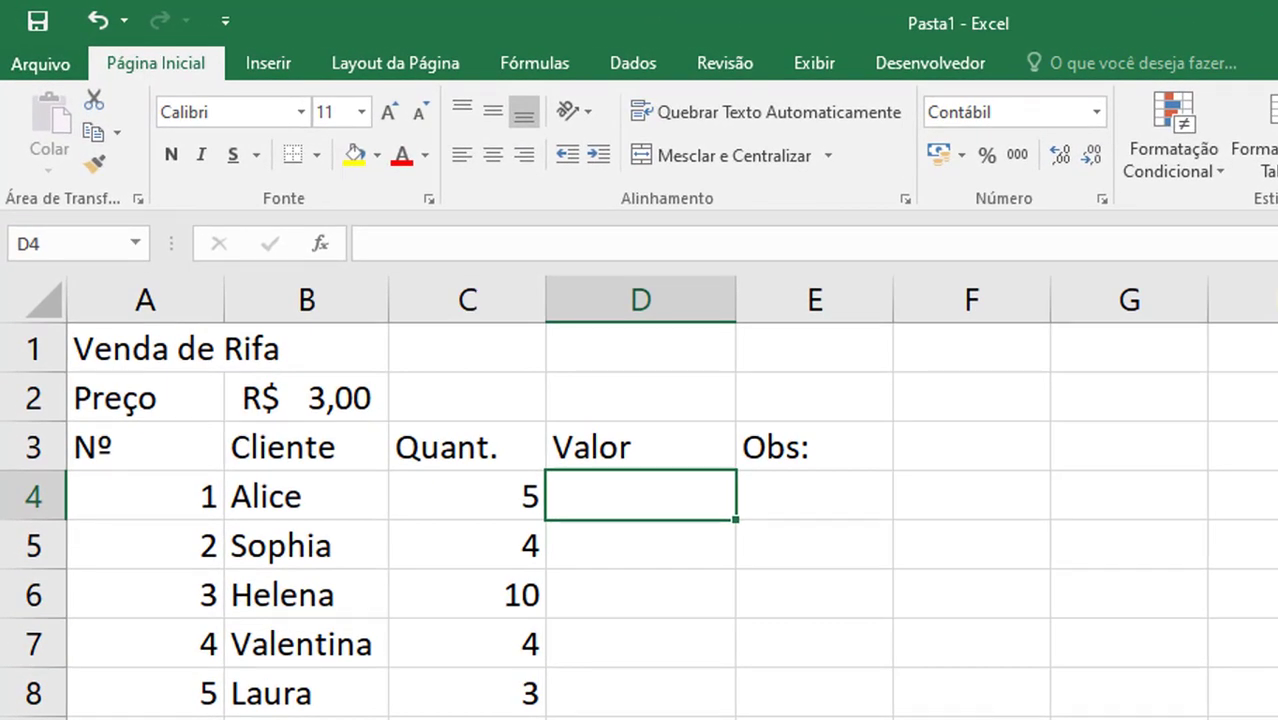
pyautogui.write('=')
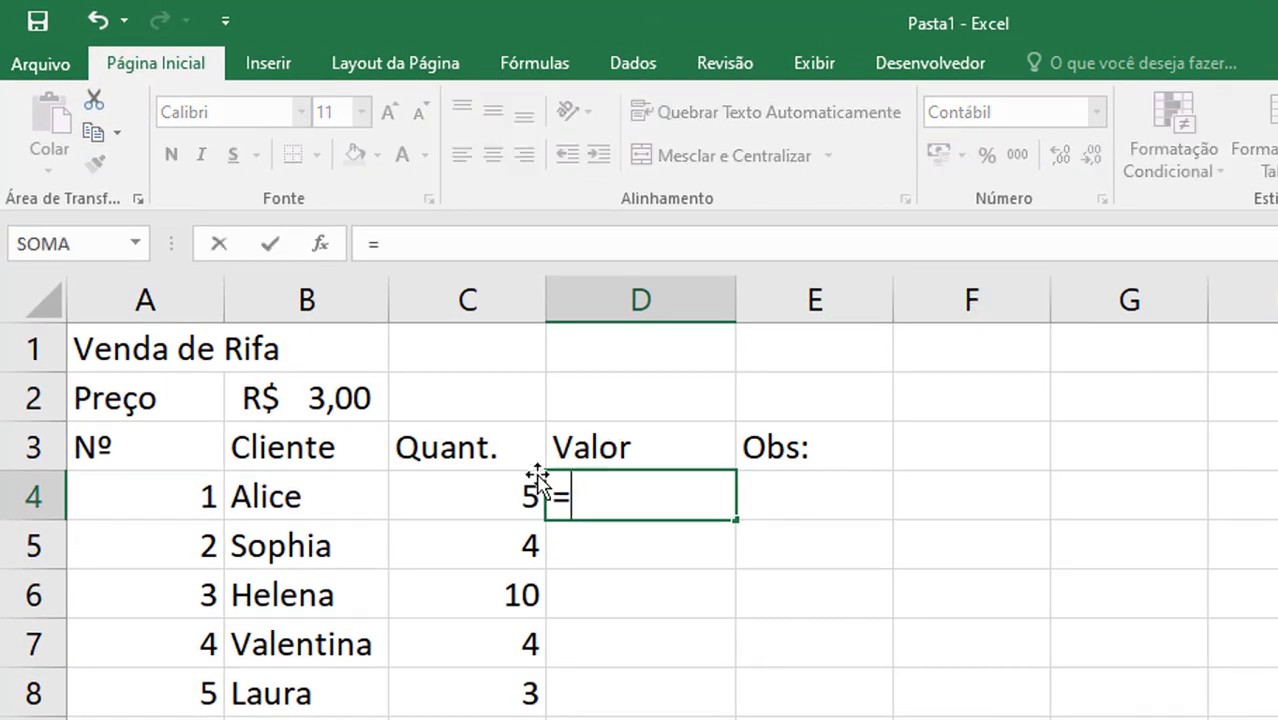
pyautogui.click(446, 508)
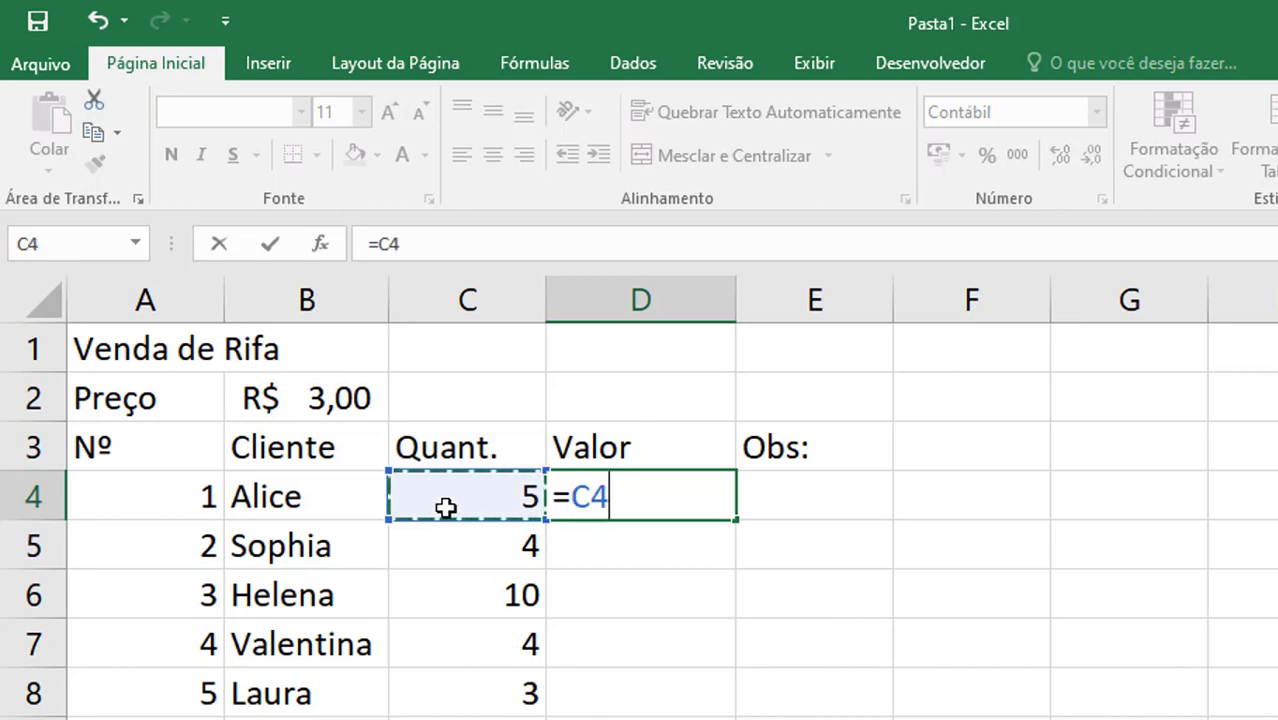
pyautogui.write('*')
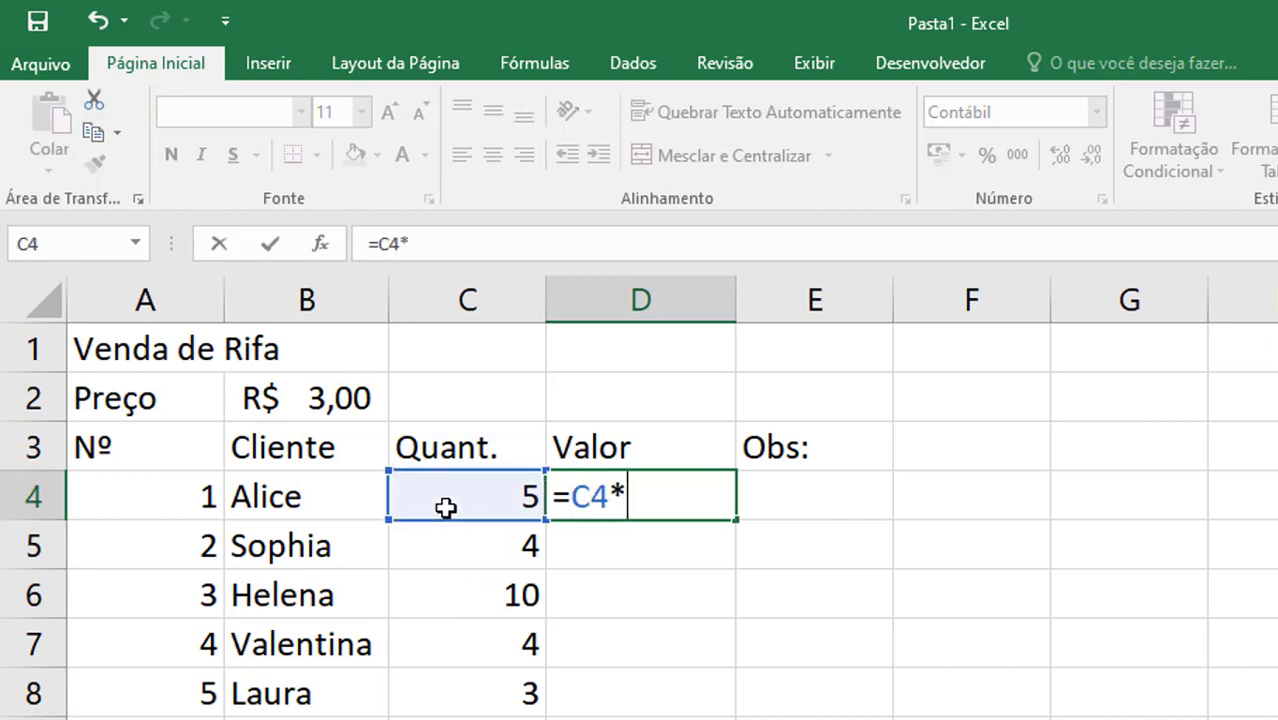
pyautogui.click(343, 402)
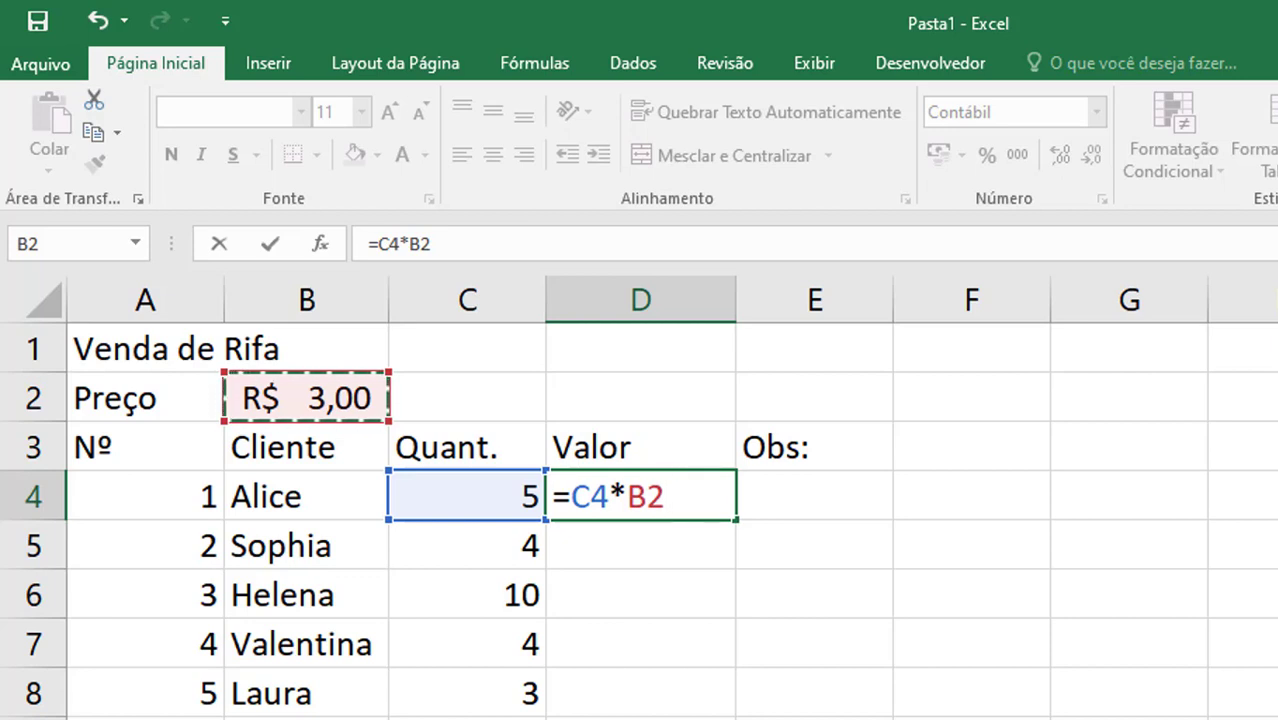
pyautogui.press('F4')
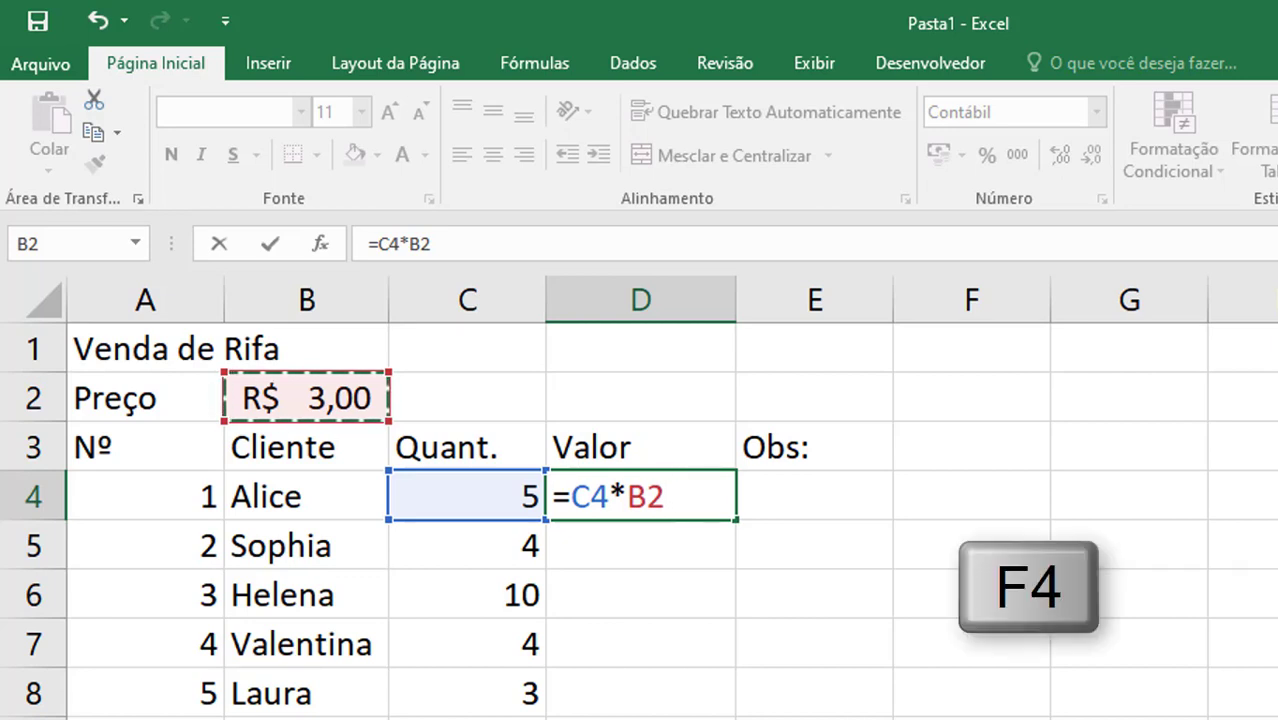
pyautogui.press('F4')
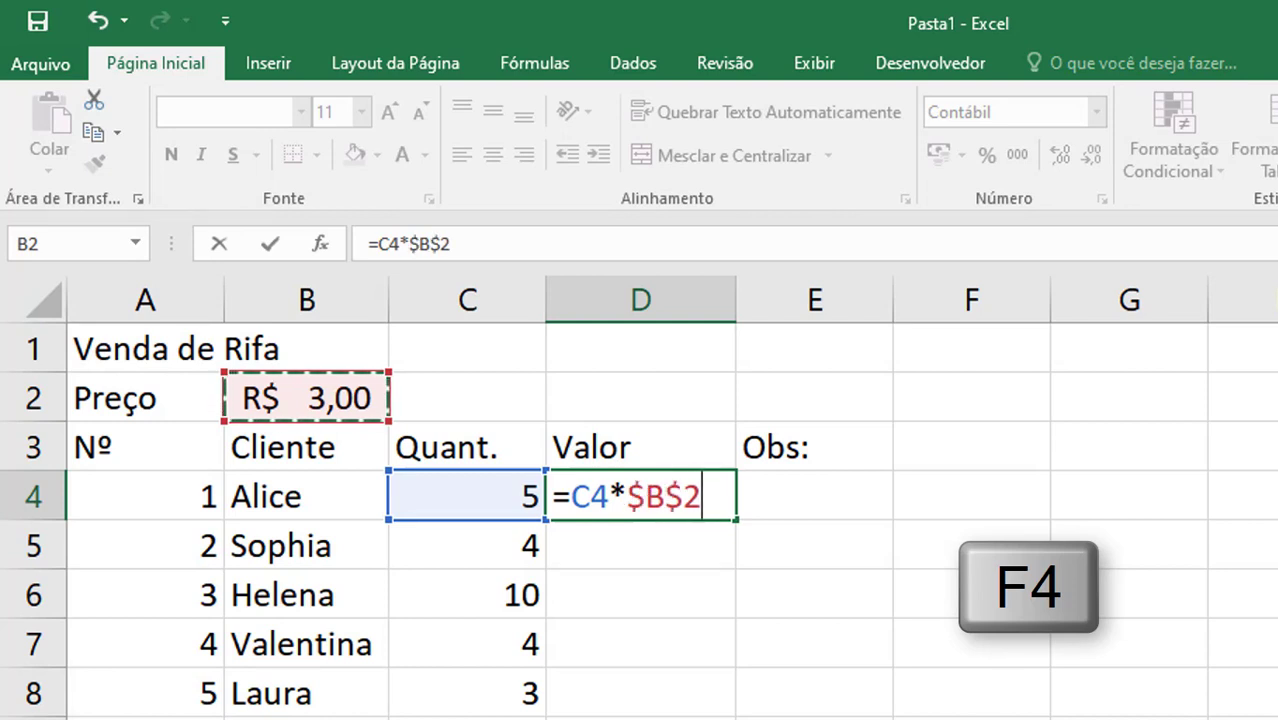
pyautogui.press('Return')
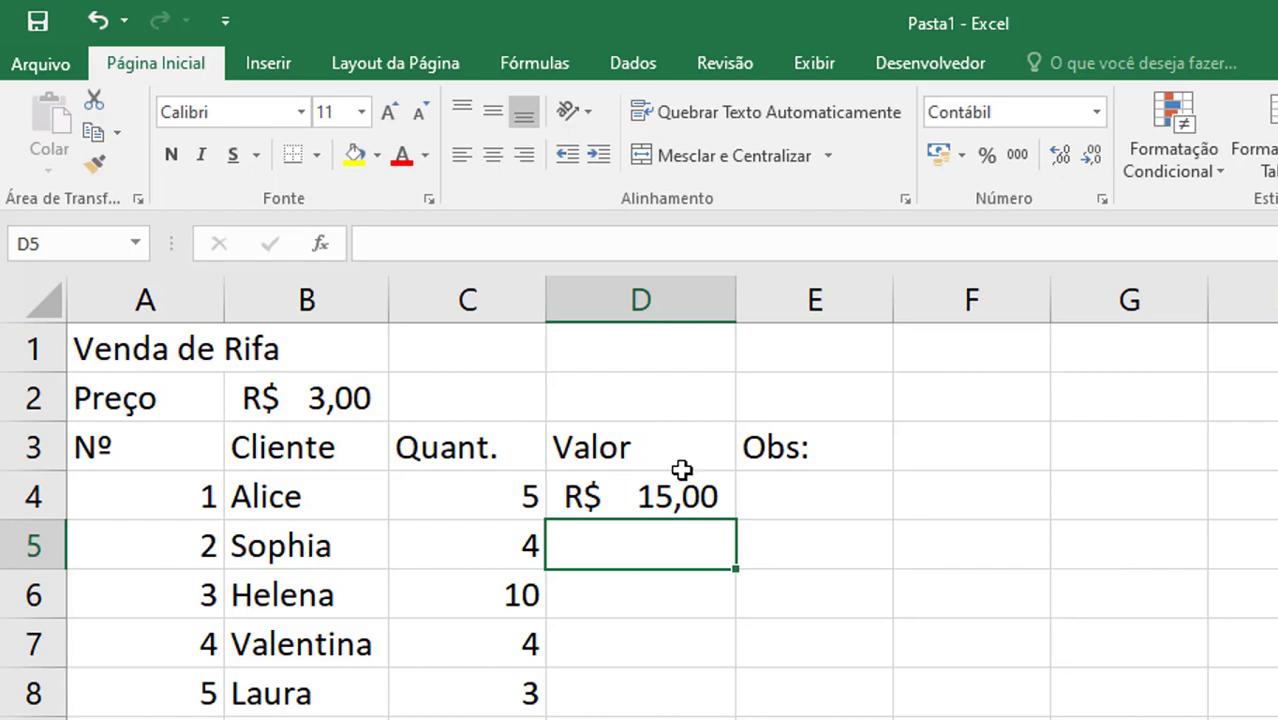
# - Fill the D4 formula down to D18 and review the calculated amounts
pyautogui.click(692, 500)
pyautogui.moveTo(708, 505); pyautogui.dragTo(476, 580)
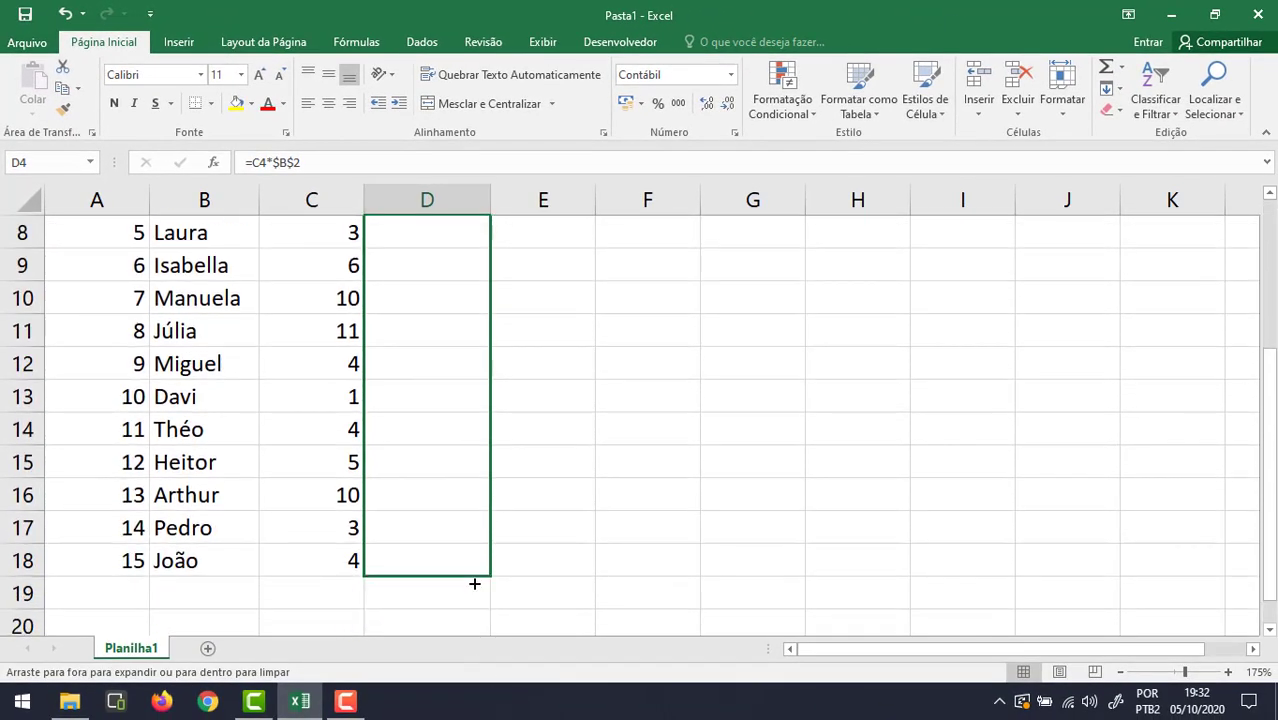
pyautogui.scroll(3, 499, 476)
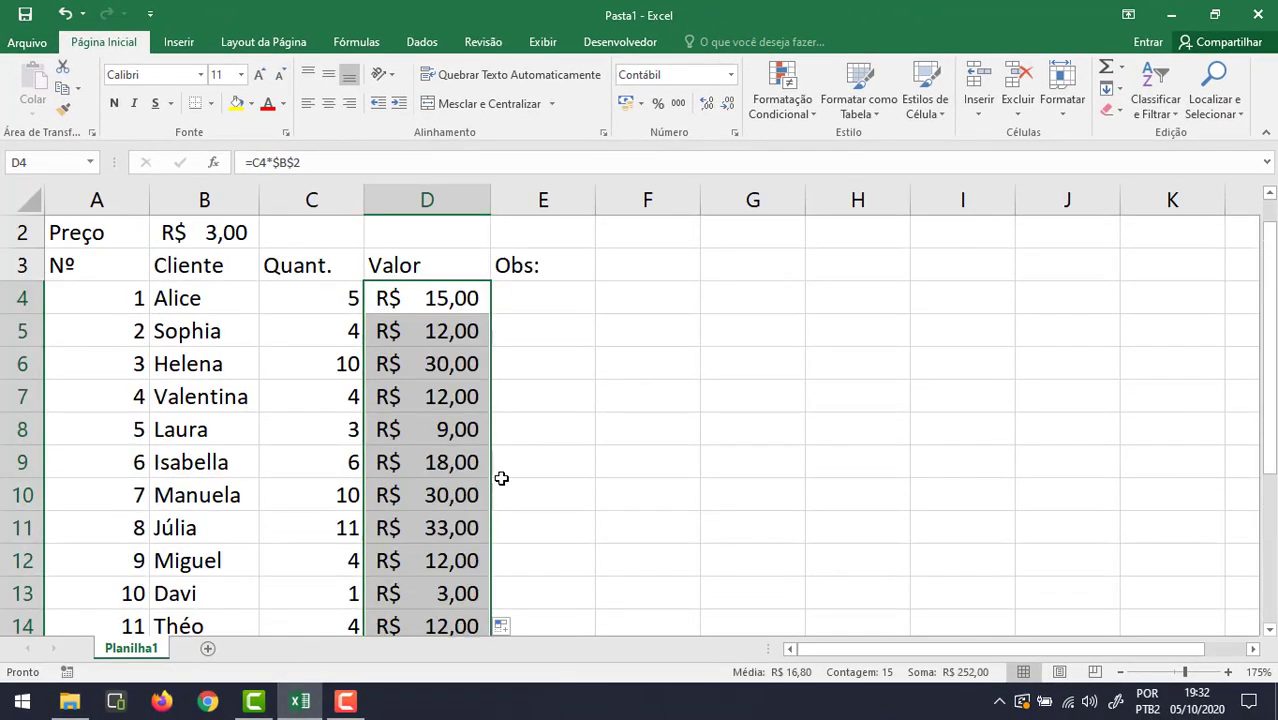
pyautogui.scroll(-1, 599, 442)
pyautogui.scroll(-2, 599, 444)
# - Undo the fill down the Valor column and the D4 formula entry
pyautogui.hotkey('ctrl', 'z')
pyautogui.hotkey('ctrl', 'z')
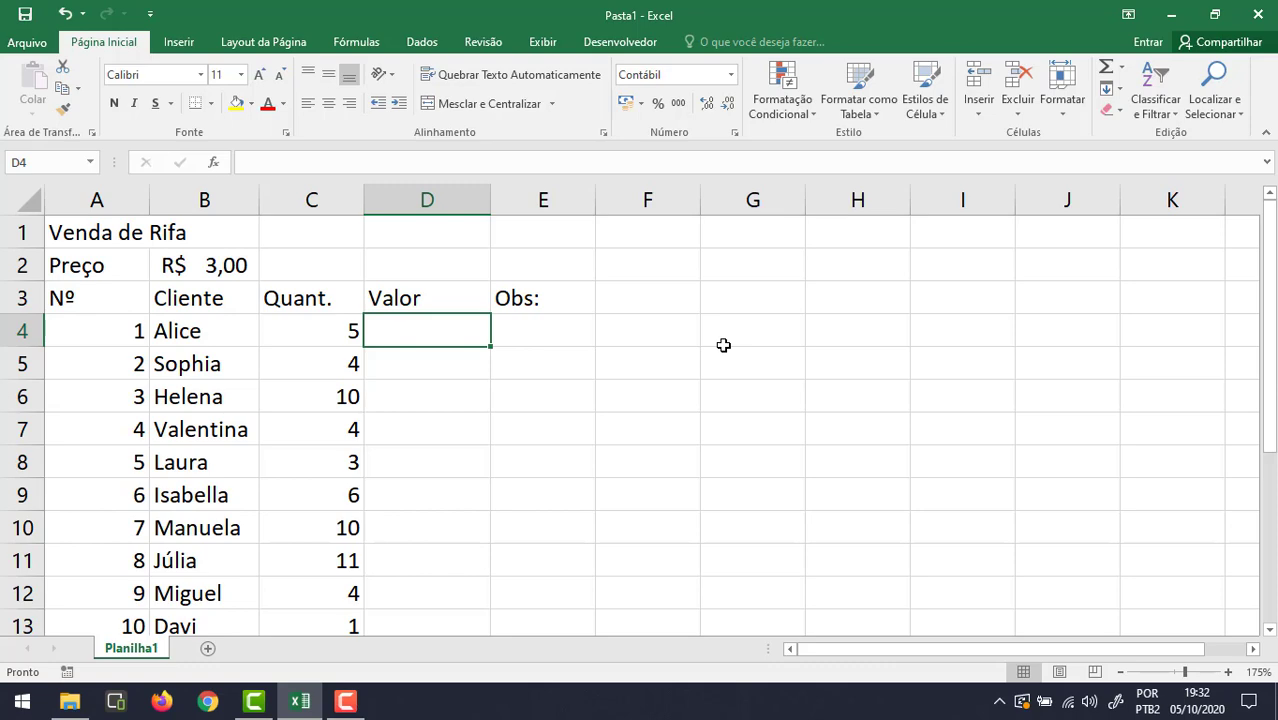
# - Start the formula =C4*B2 in D4 and cycle the price reference through $B$2, B$2, $B2 and back to B2
pyautogui.write('=')
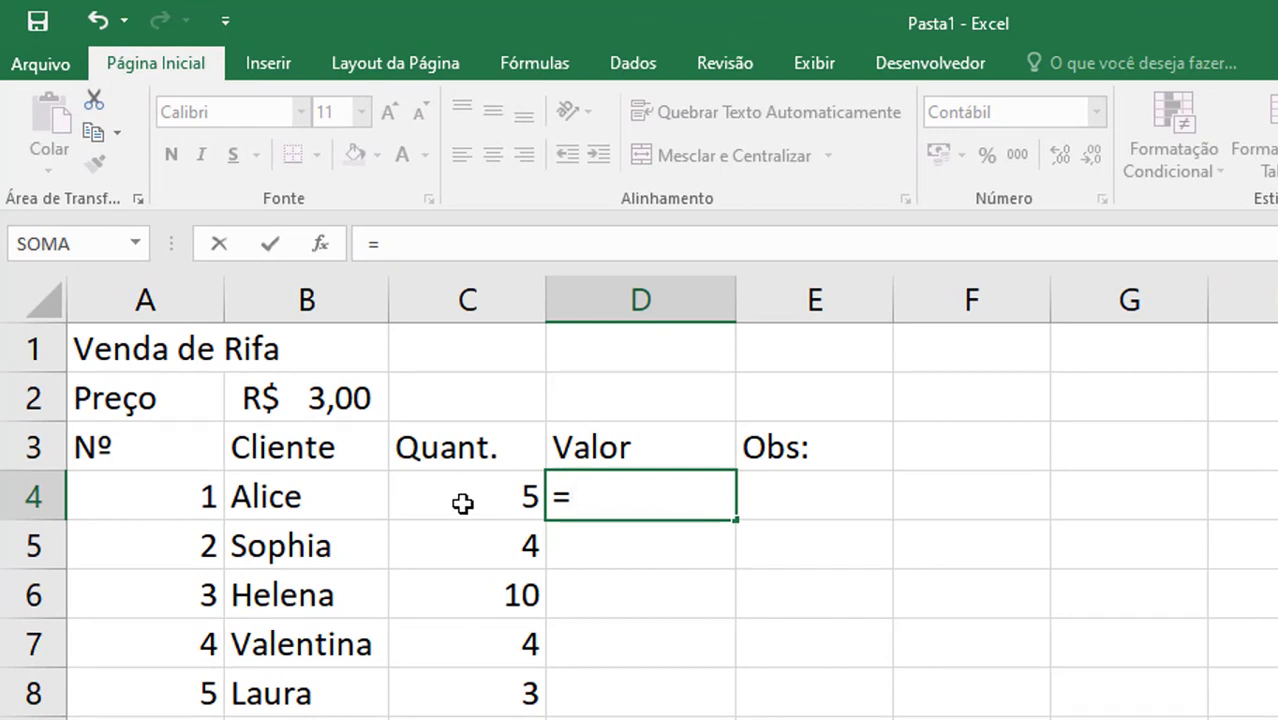
pyautogui.click(463, 502)
pyautogui.write('*')
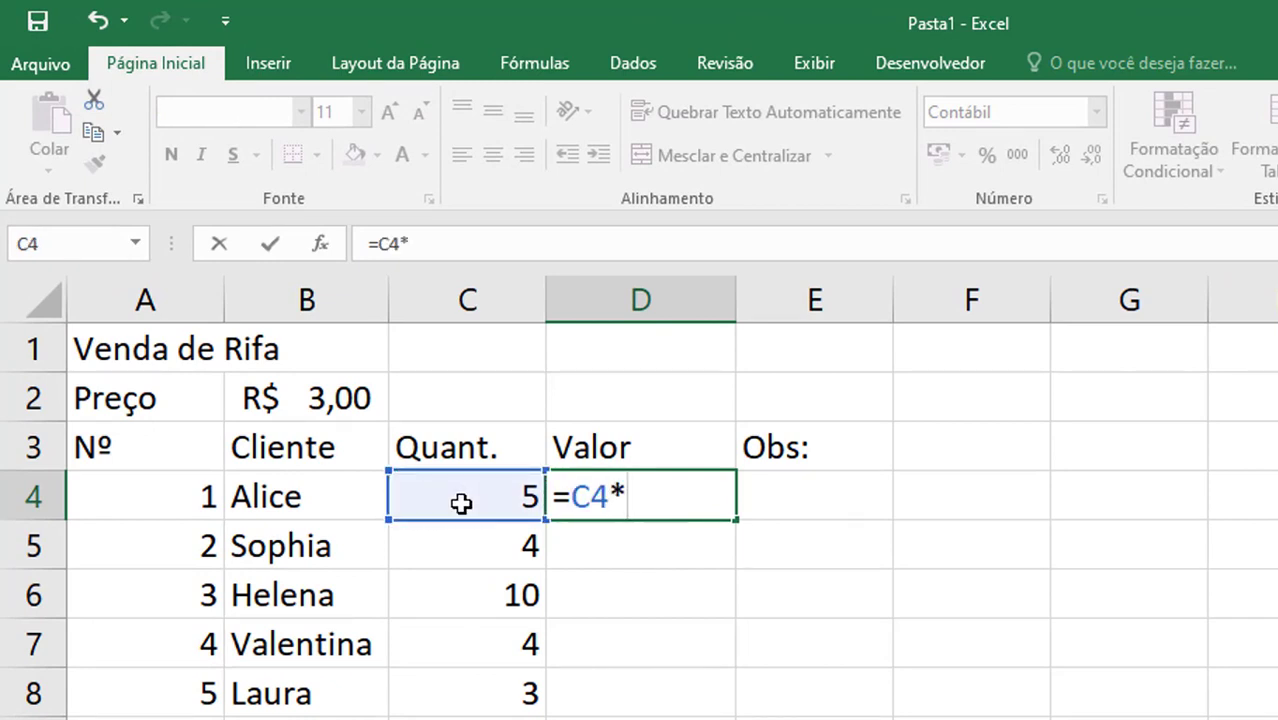
pyautogui.click(316, 391)
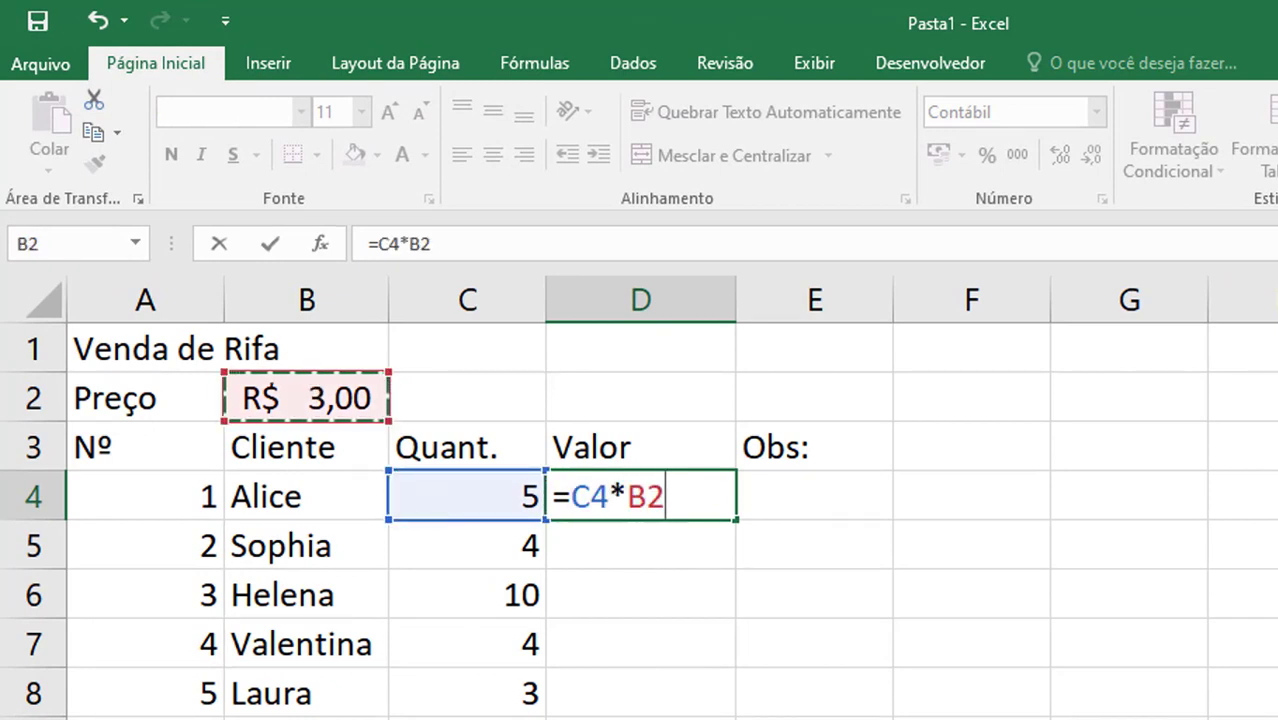
pyautogui.press('F4')
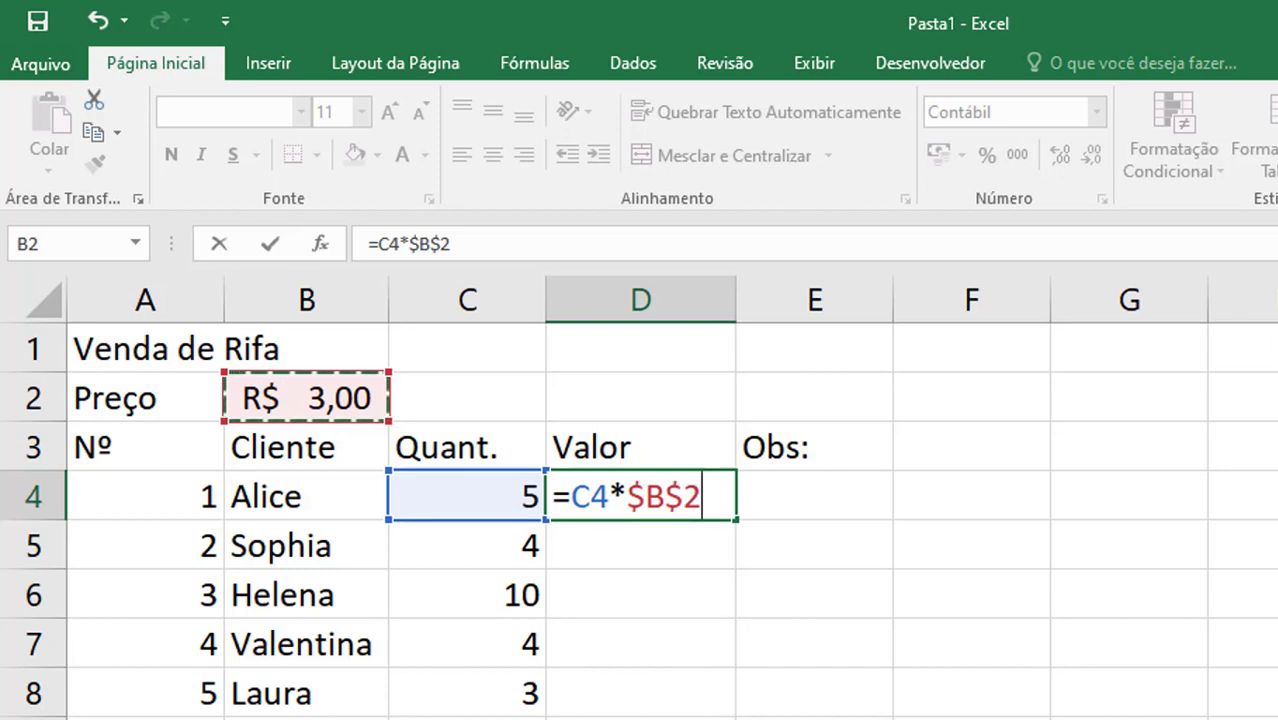
pyautogui.press('F4')
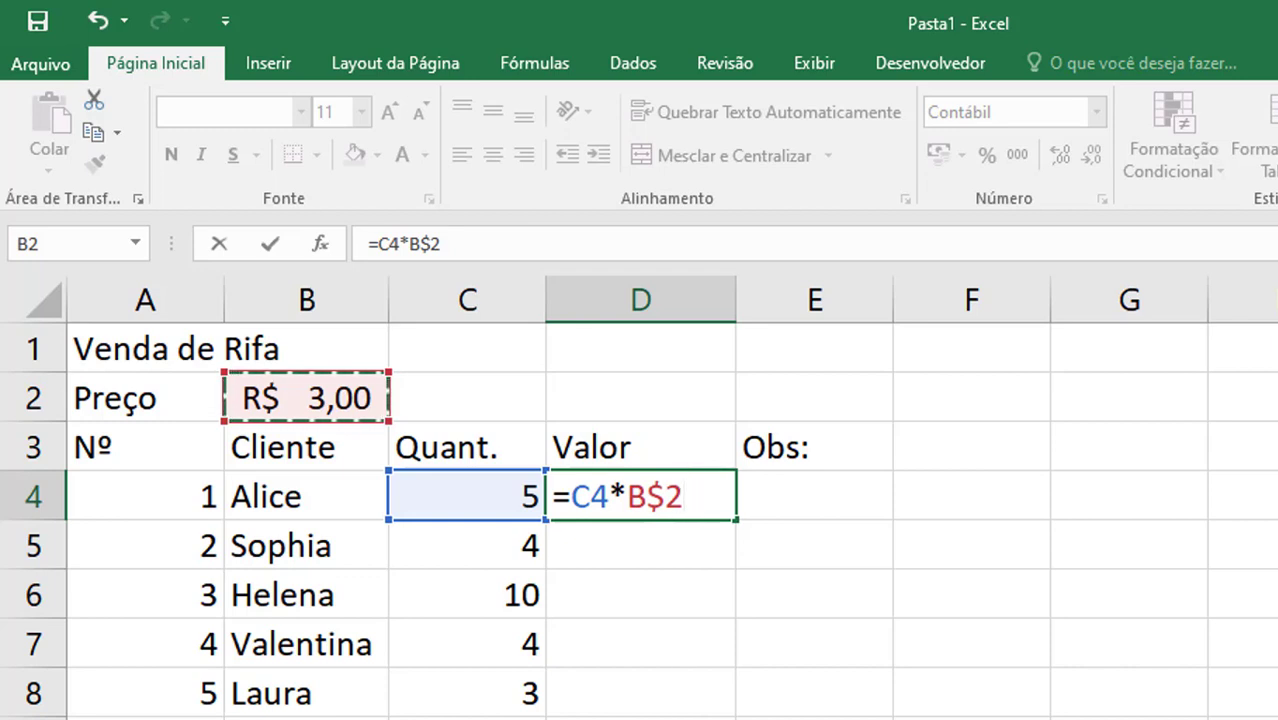
pyautogui.press('F4')
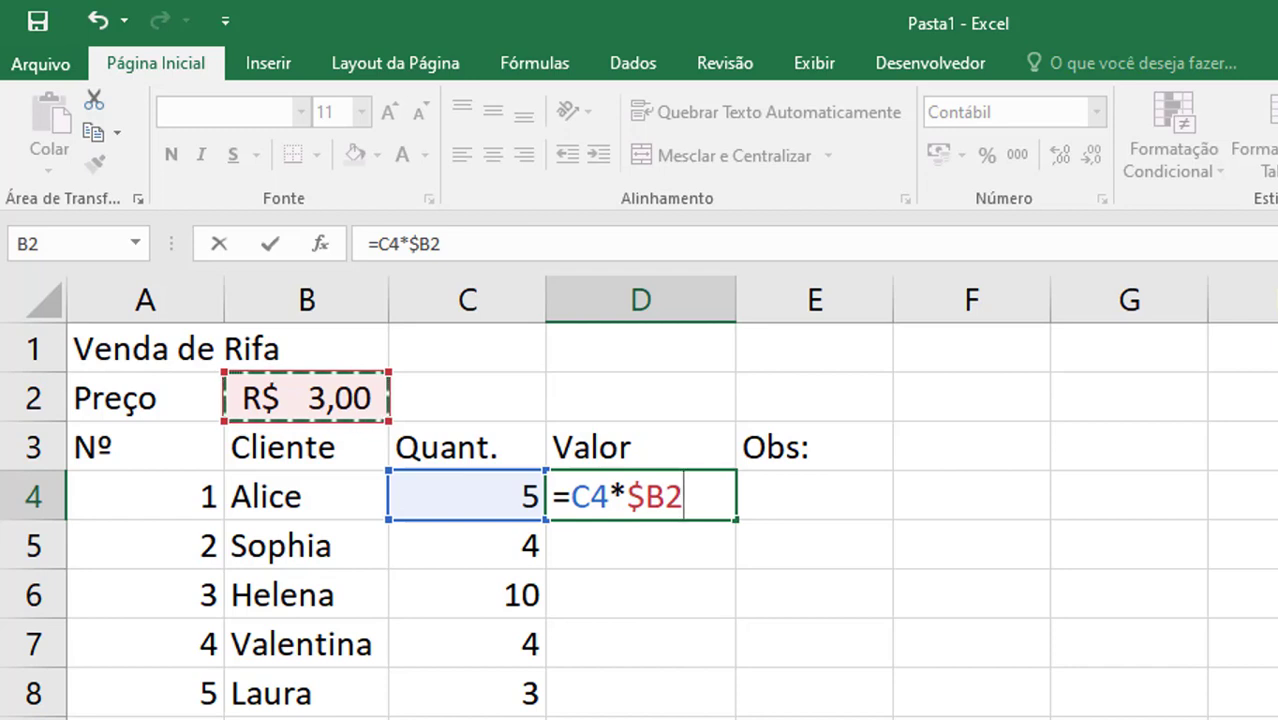
pyautogui.press('F4')
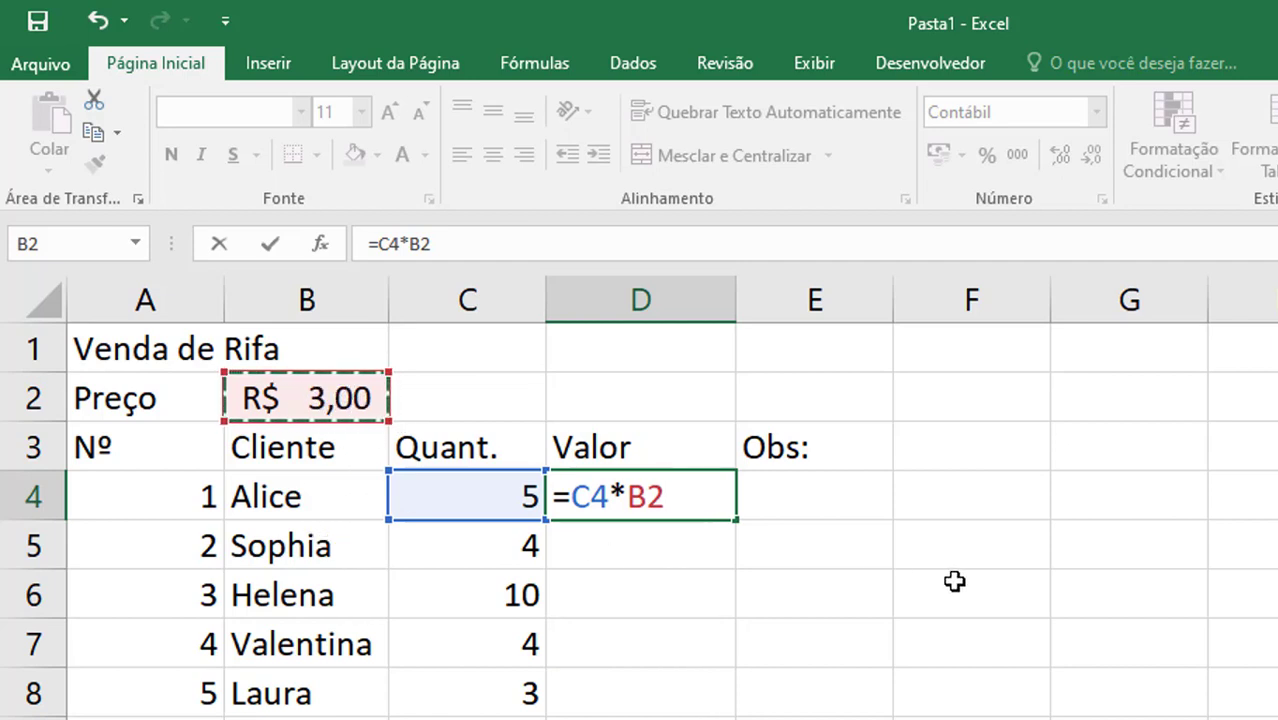
# - Lock only the row of the price reference, enter =C4*B$2 in D4, and copy it down the Valor column for the remaining clients
pyautogui.press('F4')
pyautogui.press('F4')
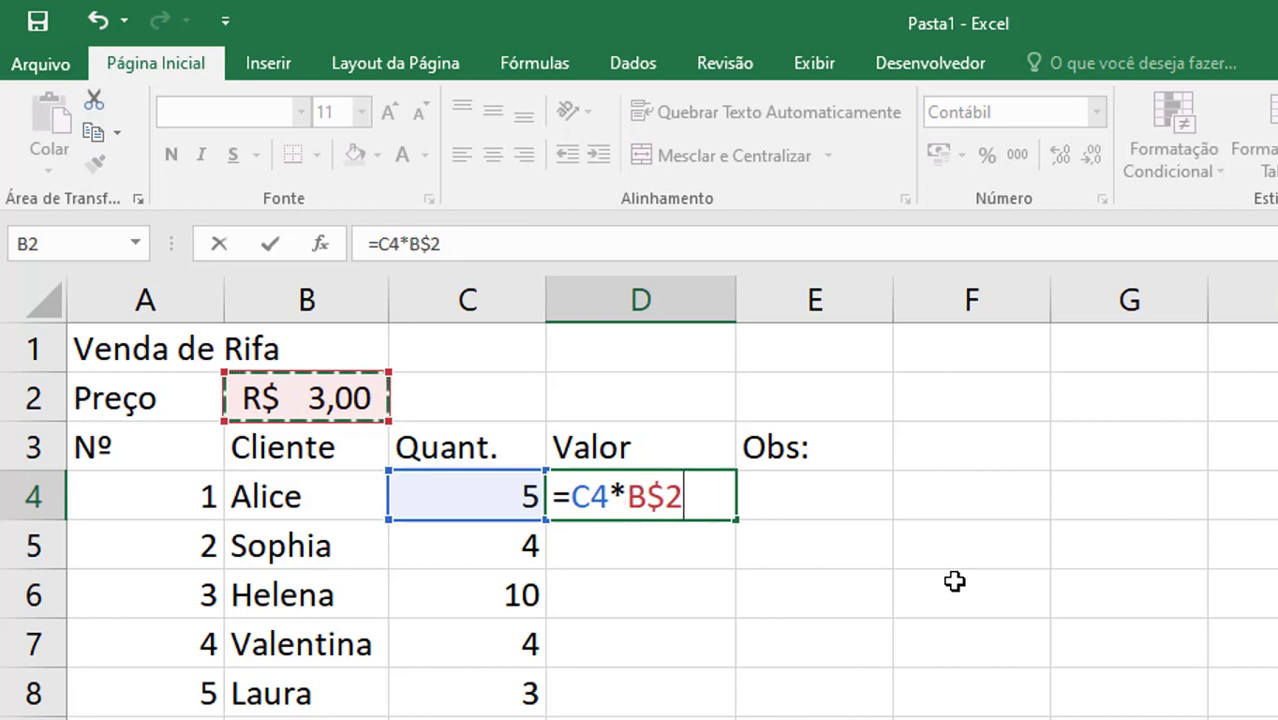
pyautogui.press('Return')
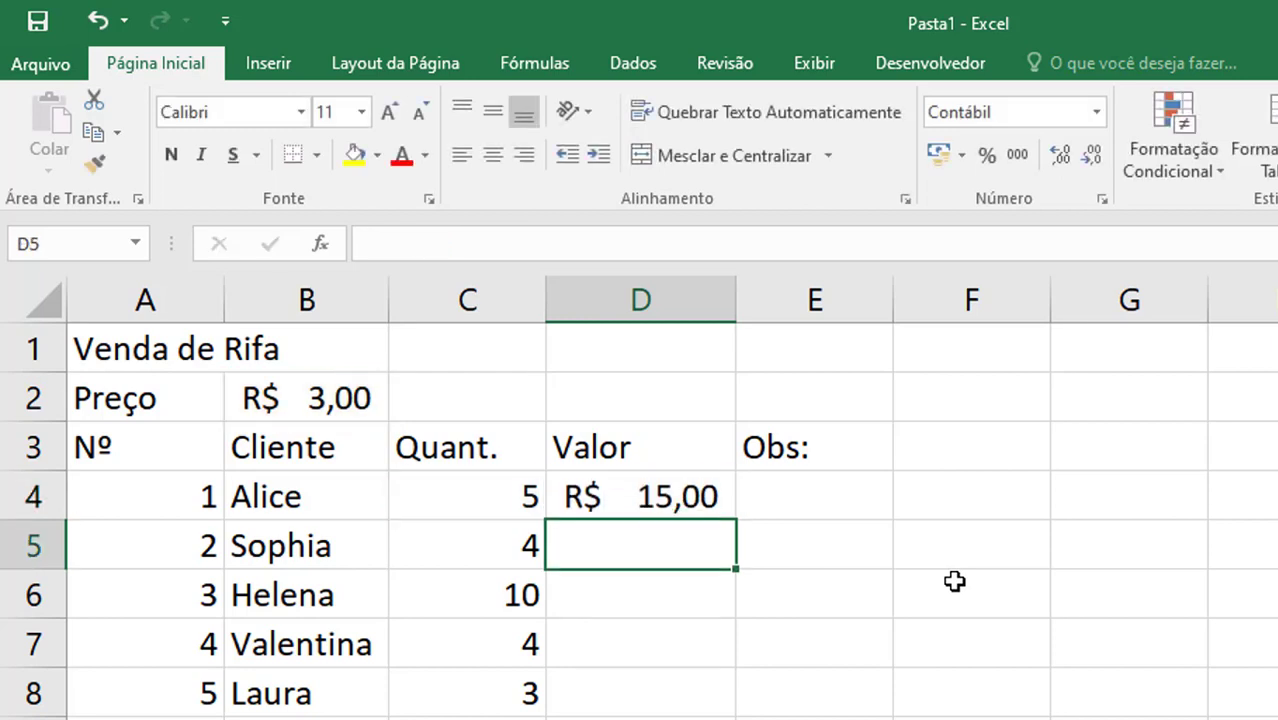
pyautogui.click(693, 508)
pyautogui.moveTo(739, 516); pyautogui.dragTo(738, 718)
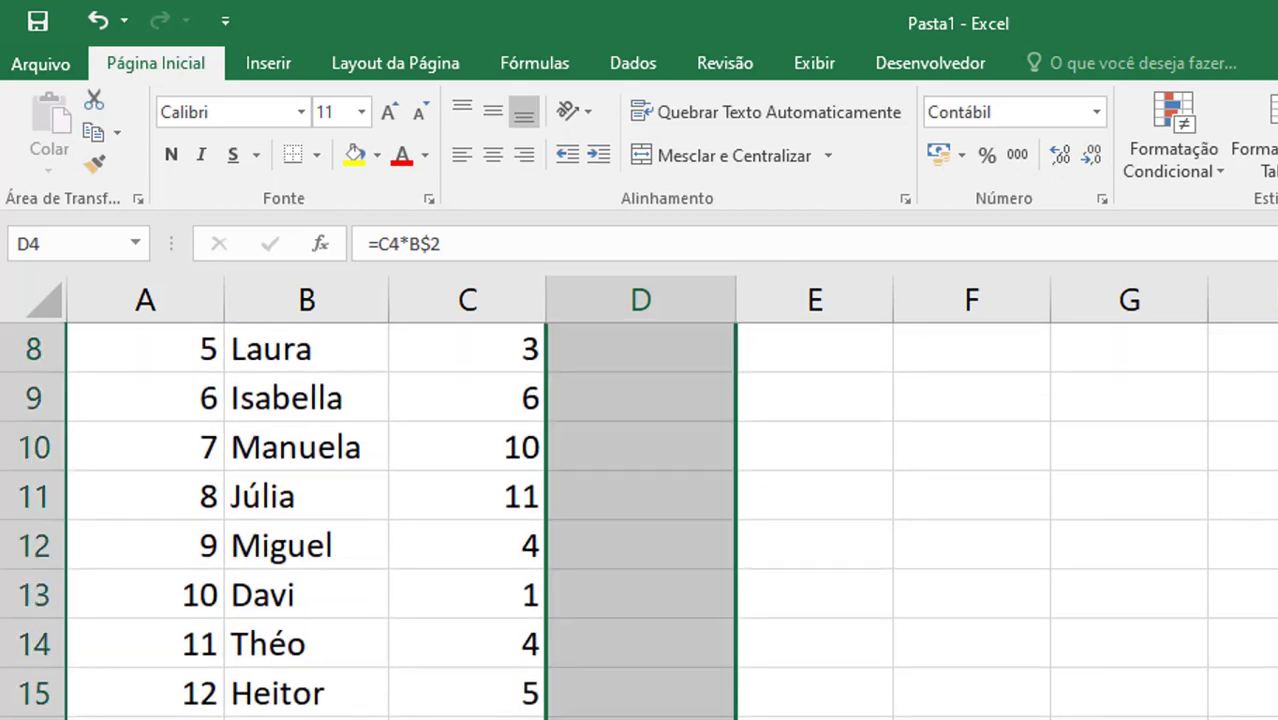
# - Examine the D4 formula and the cells it references
pyautogui.scroll(3, 695, 500)
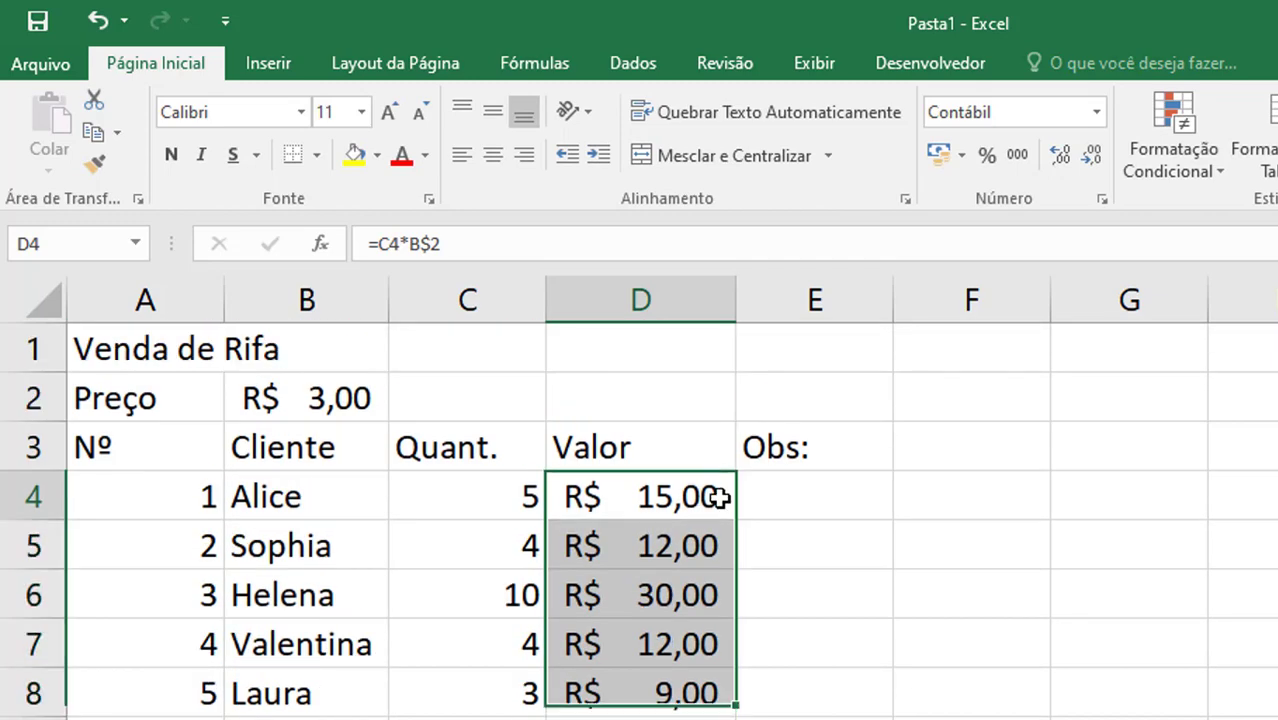
pyautogui.doubleClick(713, 494)
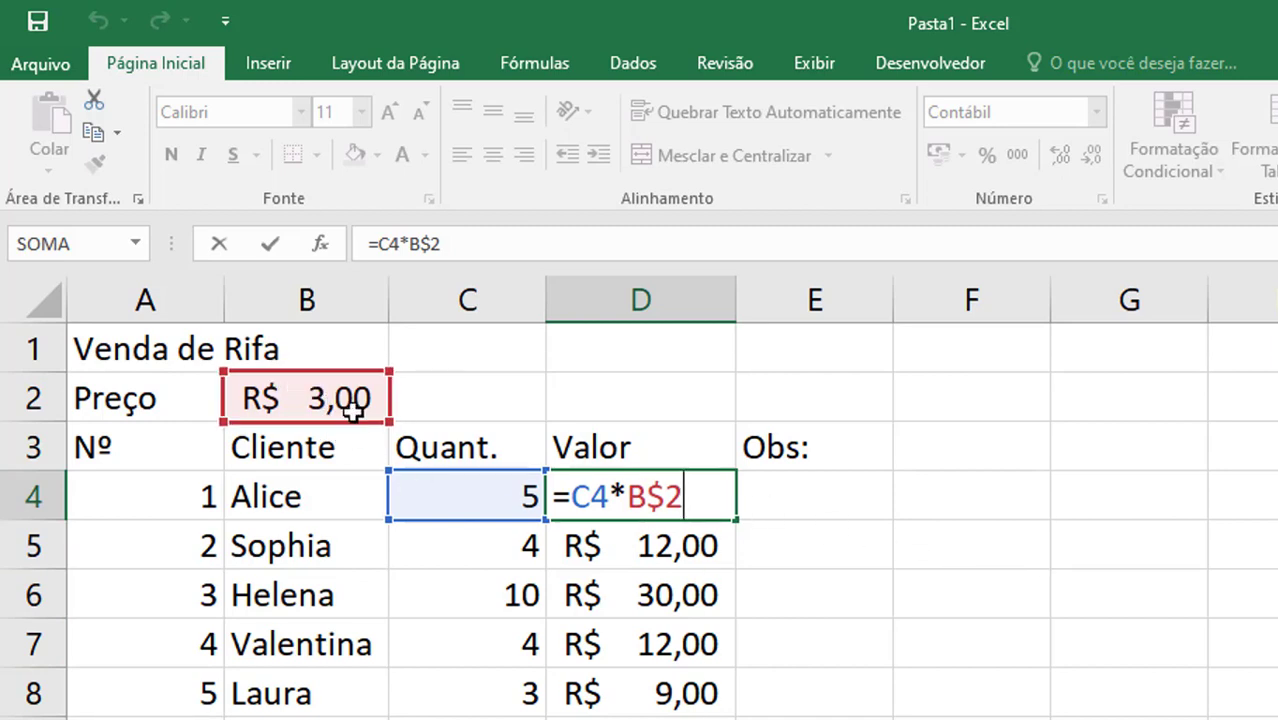
pyautogui.press('Return')
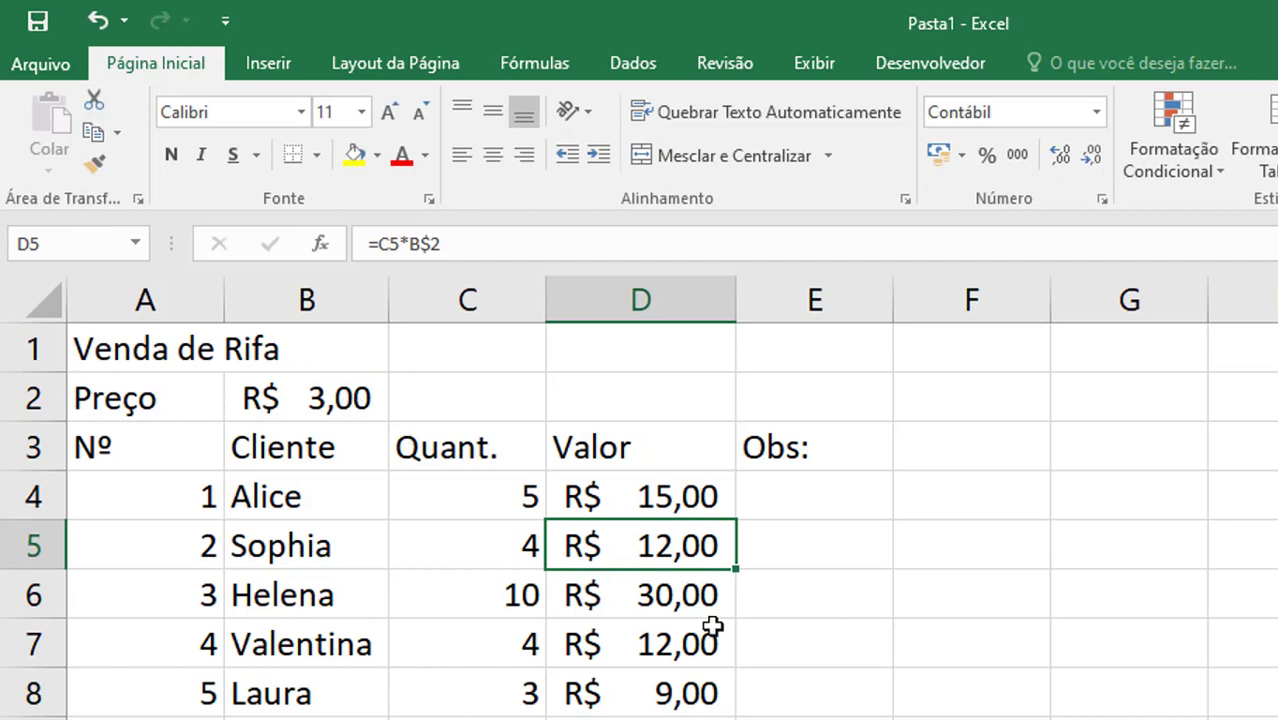
# - Copy the D4 formula across row 4 and inspect the references in E4, F4 and G4
pyautogui.click(726, 499)
pyautogui.moveTo(736, 517); pyautogui.dragTo(1204, 546)
pyautogui.doubleClick(841, 503)
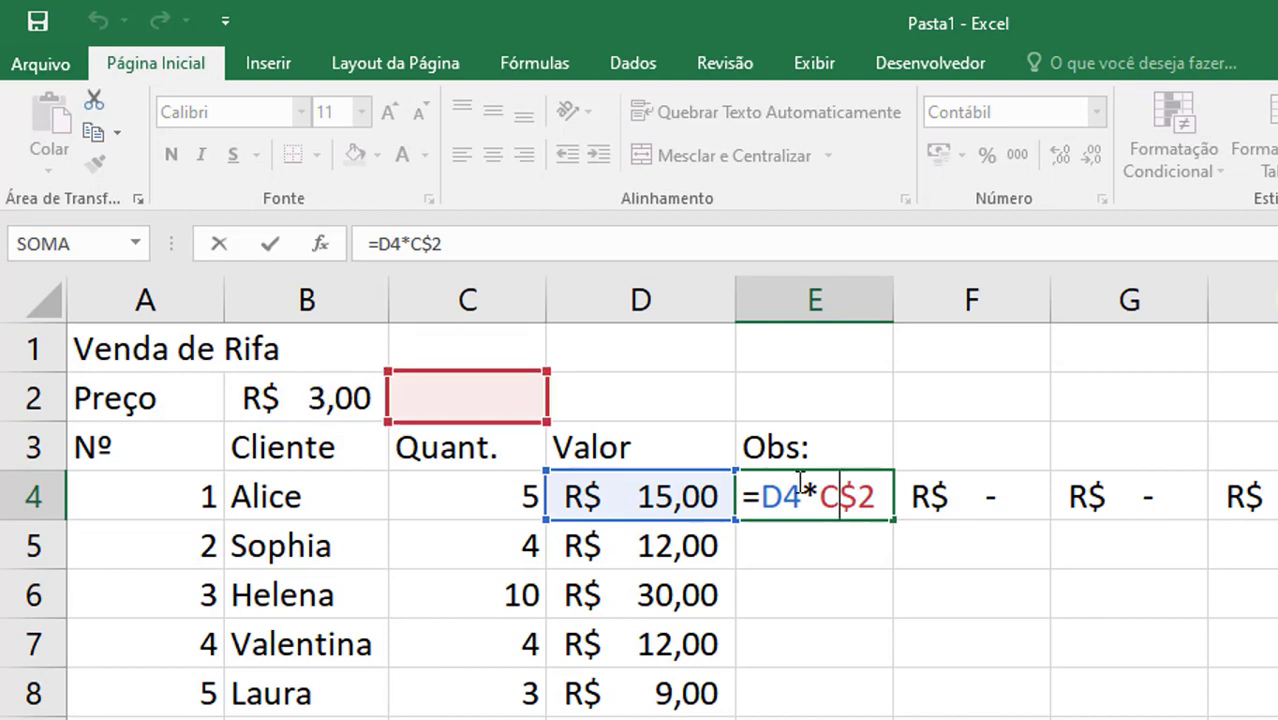
pyautogui.click(983, 503)
pyautogui.doubleClick(983, 503)
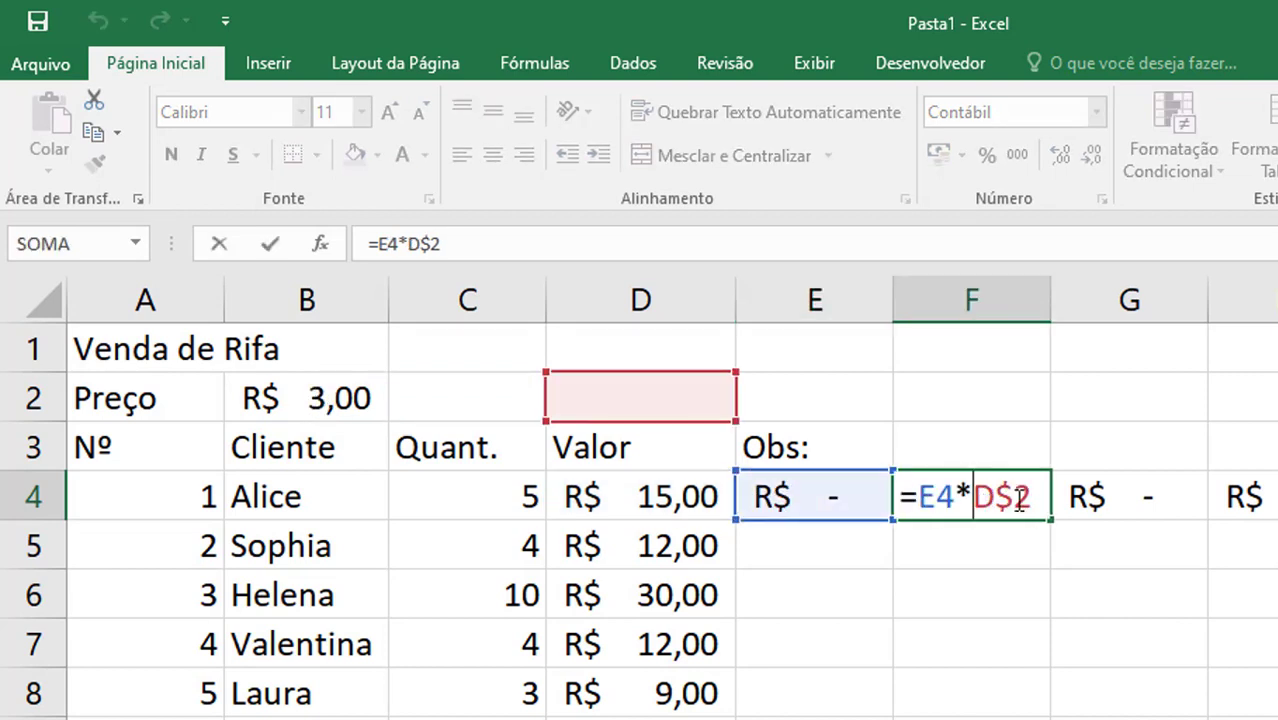
pyautogui.click(1125, 508)
pyautogui.press('Escape')
pyautogui.click(1124, 503)
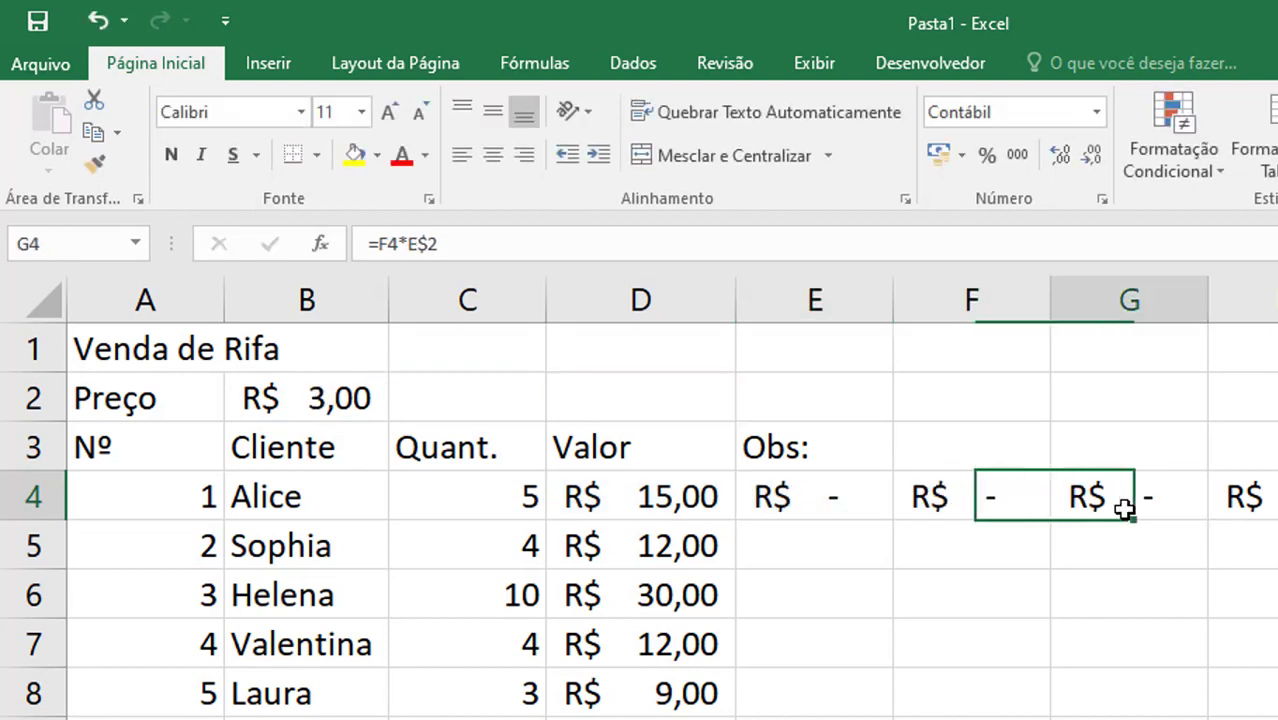
pyautogui.doubleClick(1124, 503)
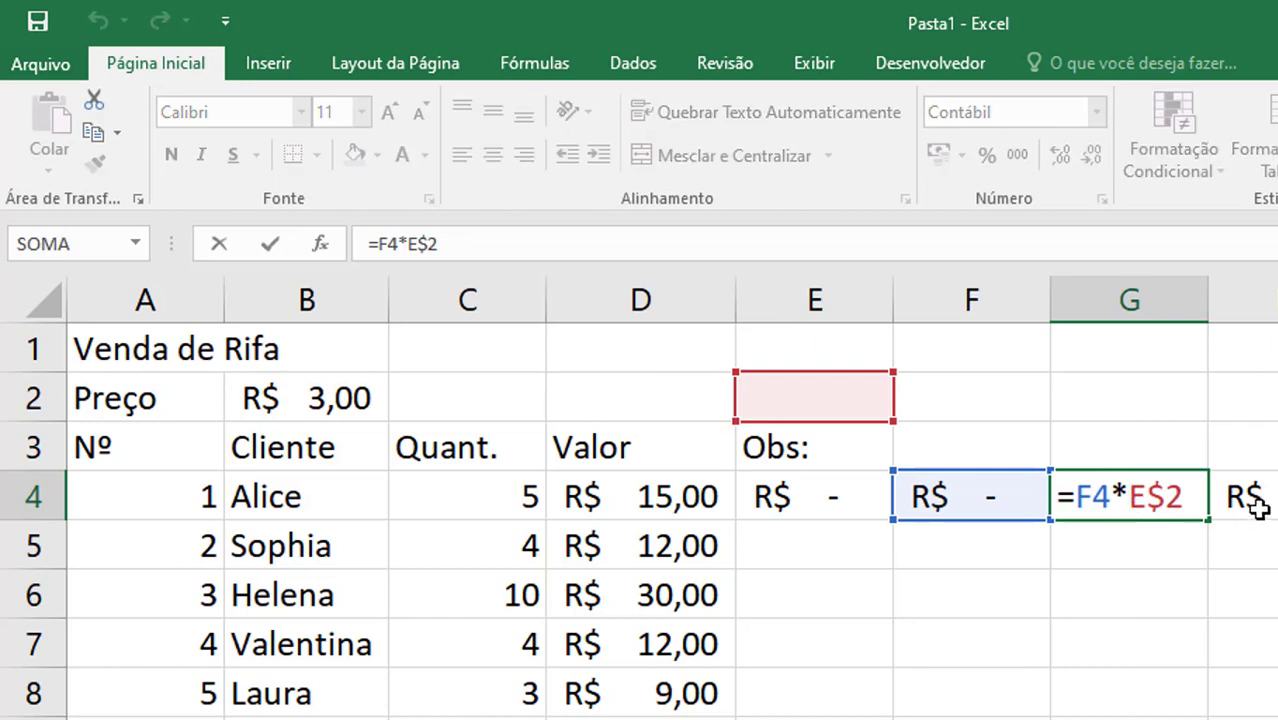
pyautogui.press('Escape')
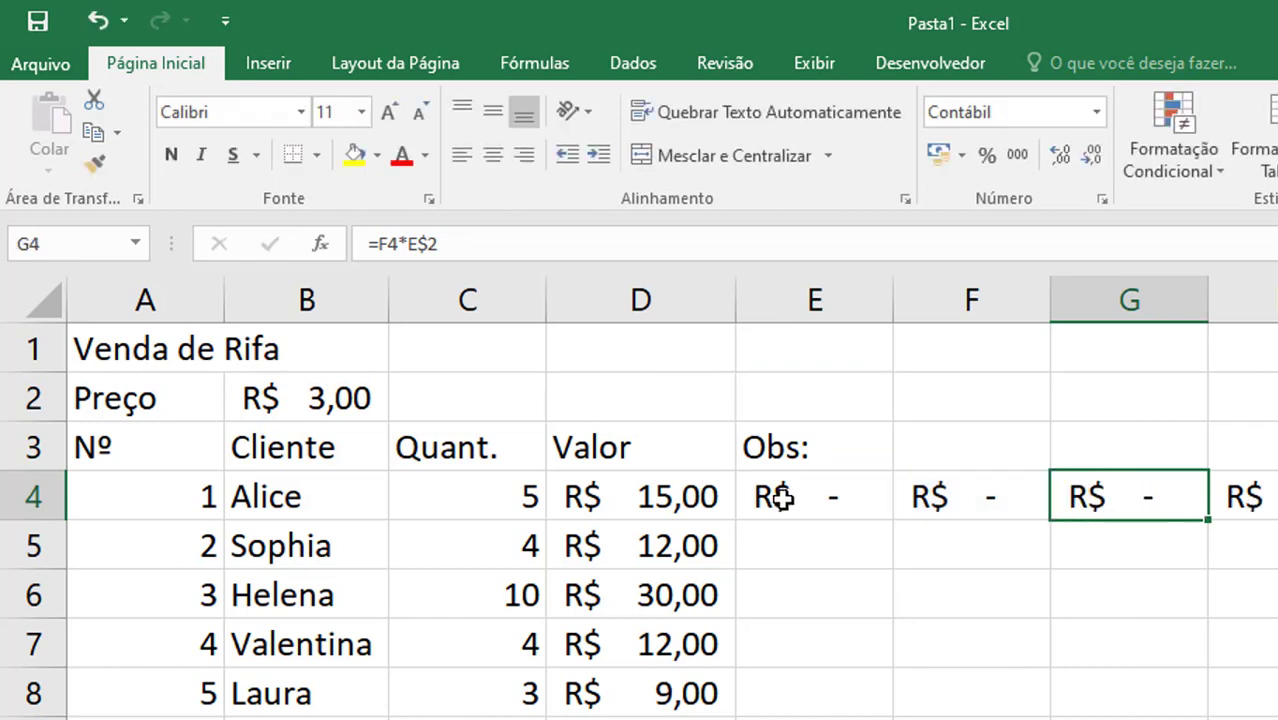
# - Clear the copied formulas in row 4 beyond the Valor column and all formulas in the Valor column
pyautogui.moveTo(778, 497); pyautogui.dragTo(1241, 565)
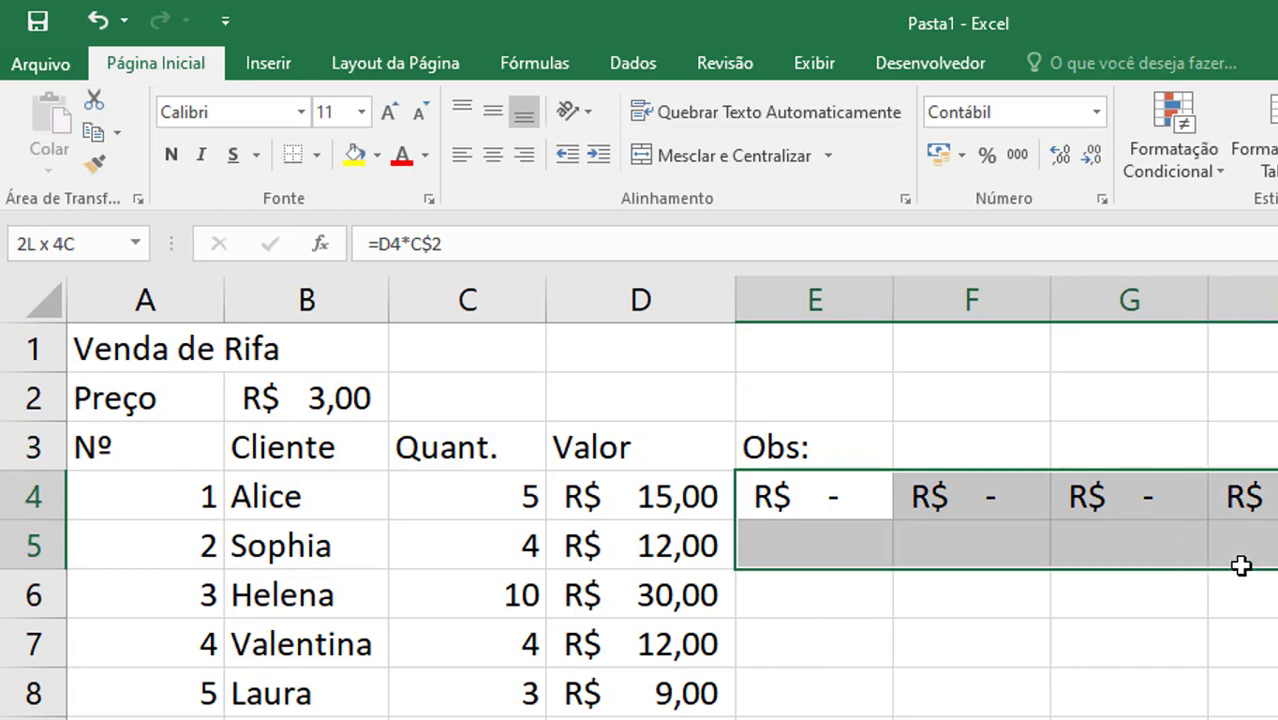
pyautogui.press('Delete')
pyautogui.click(662, 490)
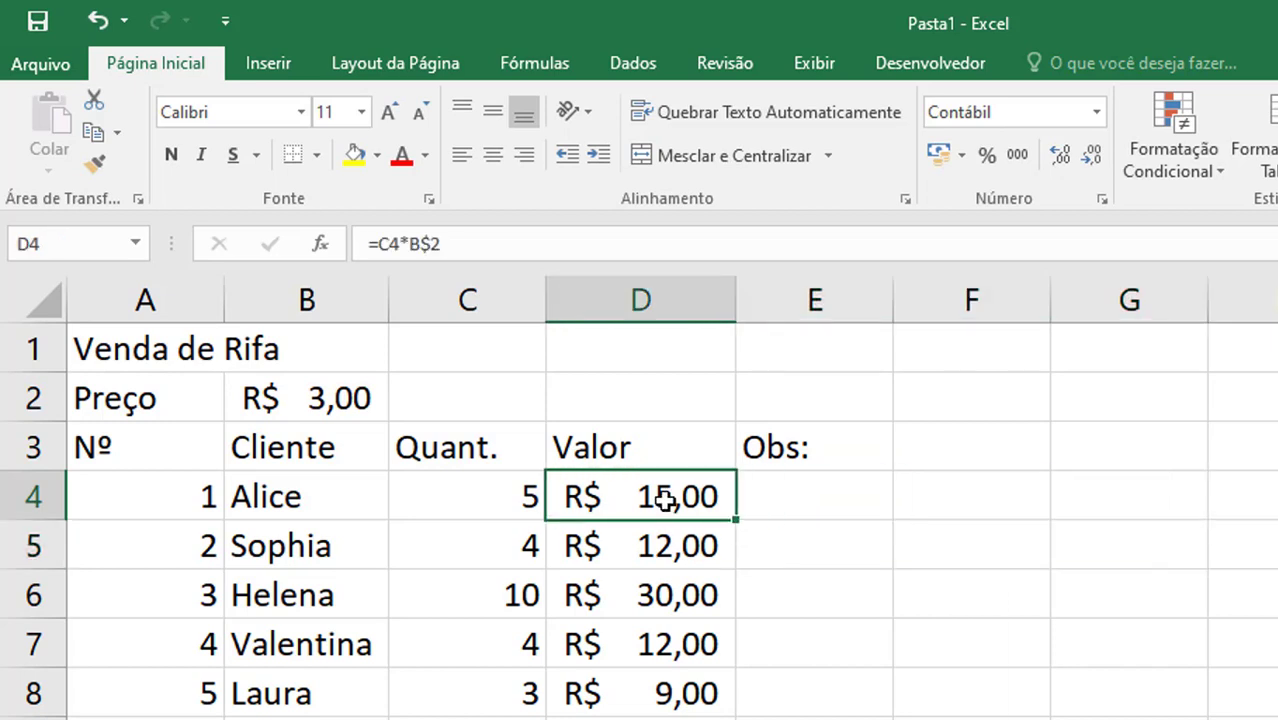
pyautogui.moveTo(628, 492); pyautogui.dragTo(640, 715)
pyautogui.press('Delete')
pyautogui.scroll(3, 640, 500)
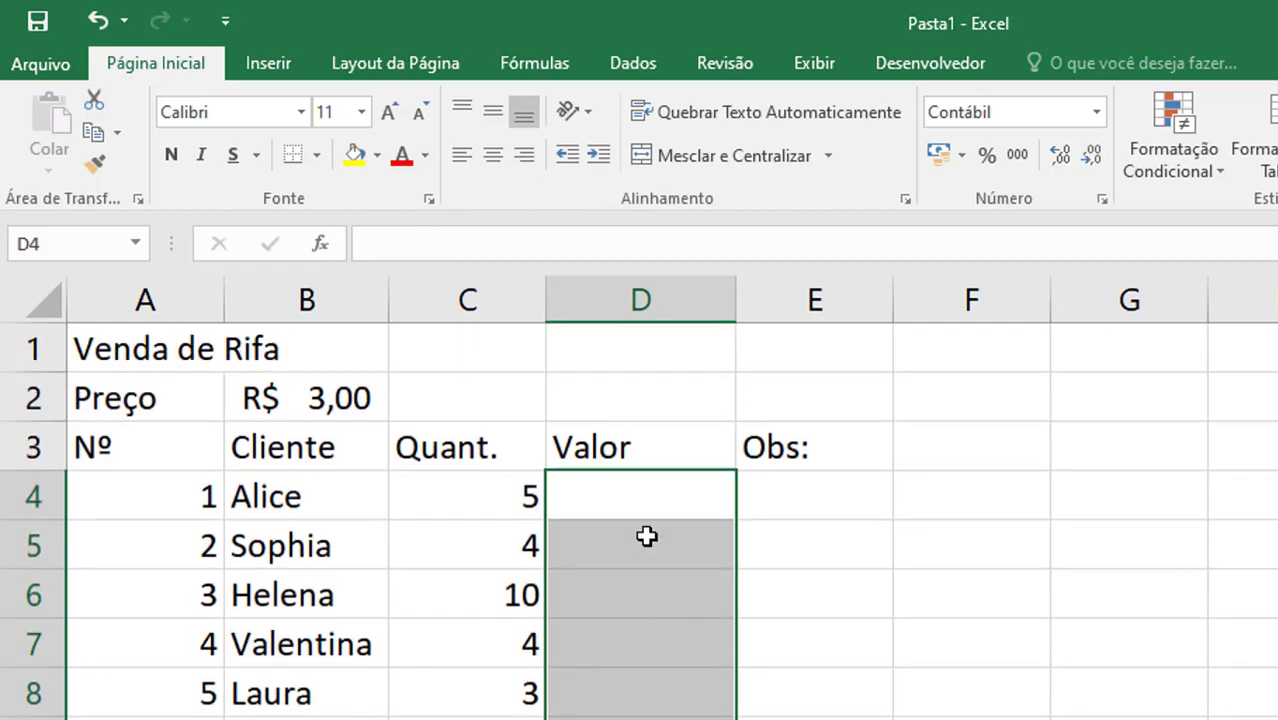
# - Enter =C4*$B2 in D4, locking only the column of the price reference
pyautogui.click(659, 491)
pyautogui.write('=')
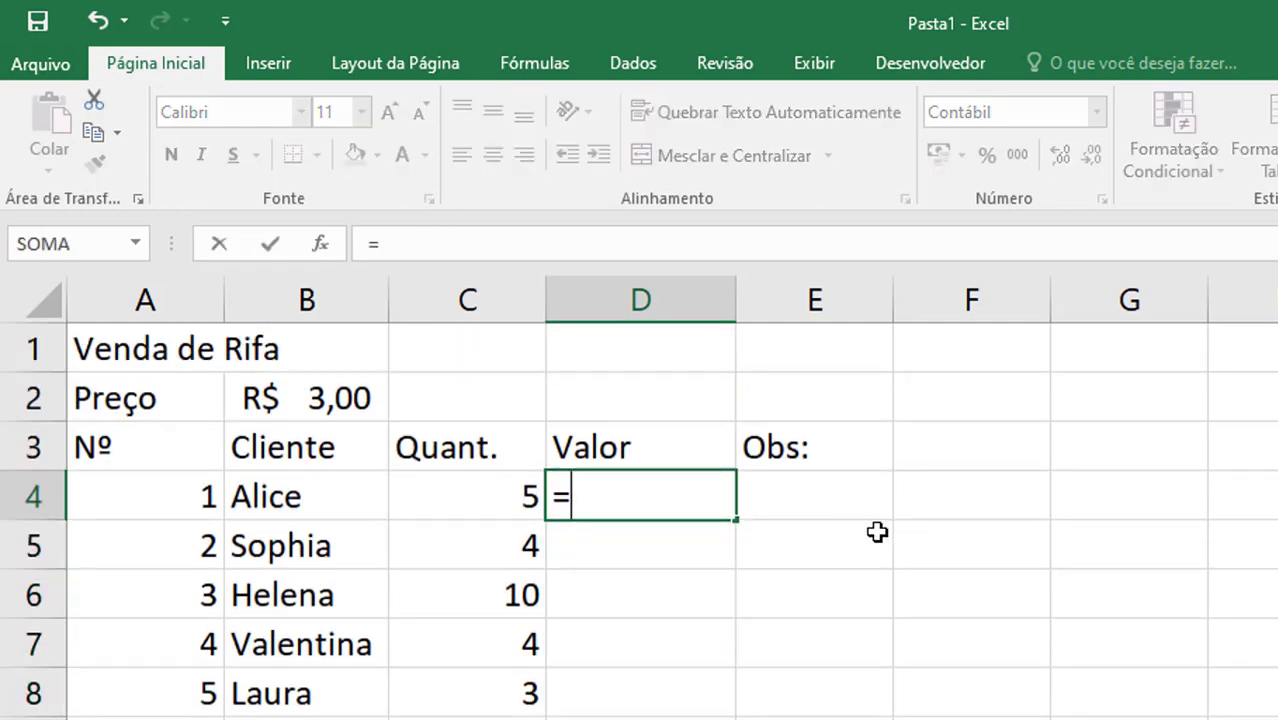
pyautogui.click(487, 503)
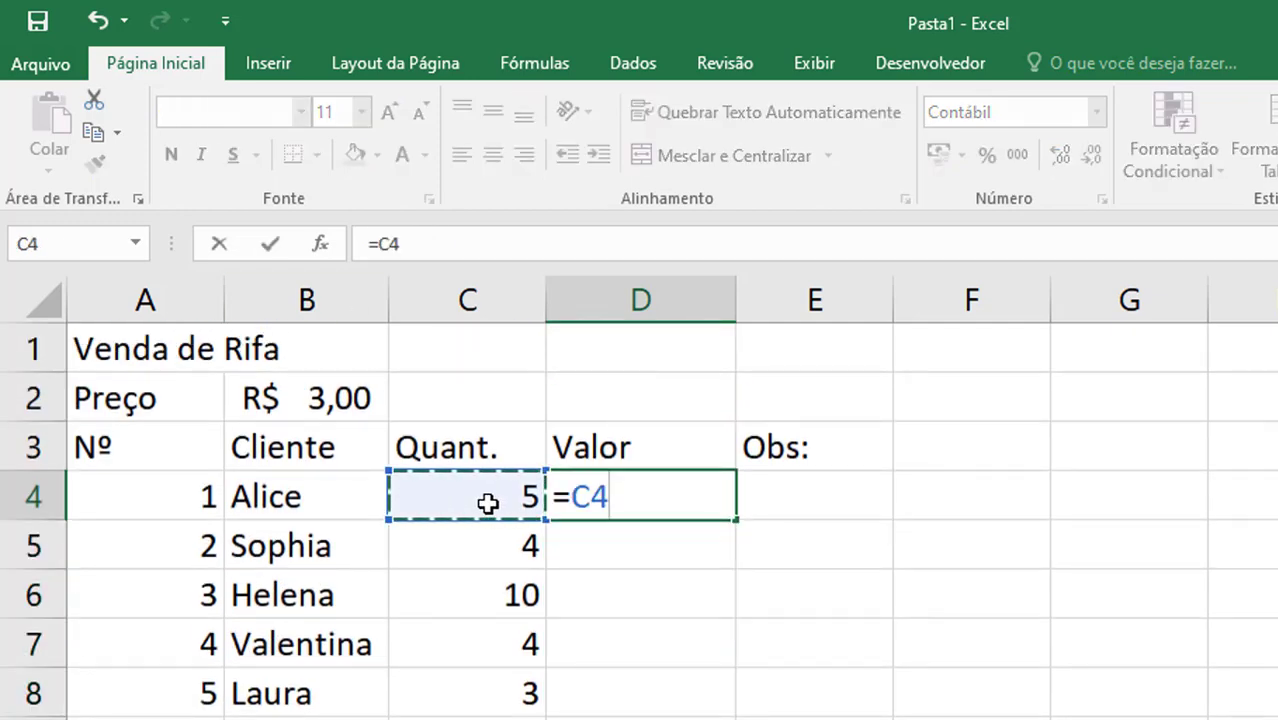
pyautogui.write('*')
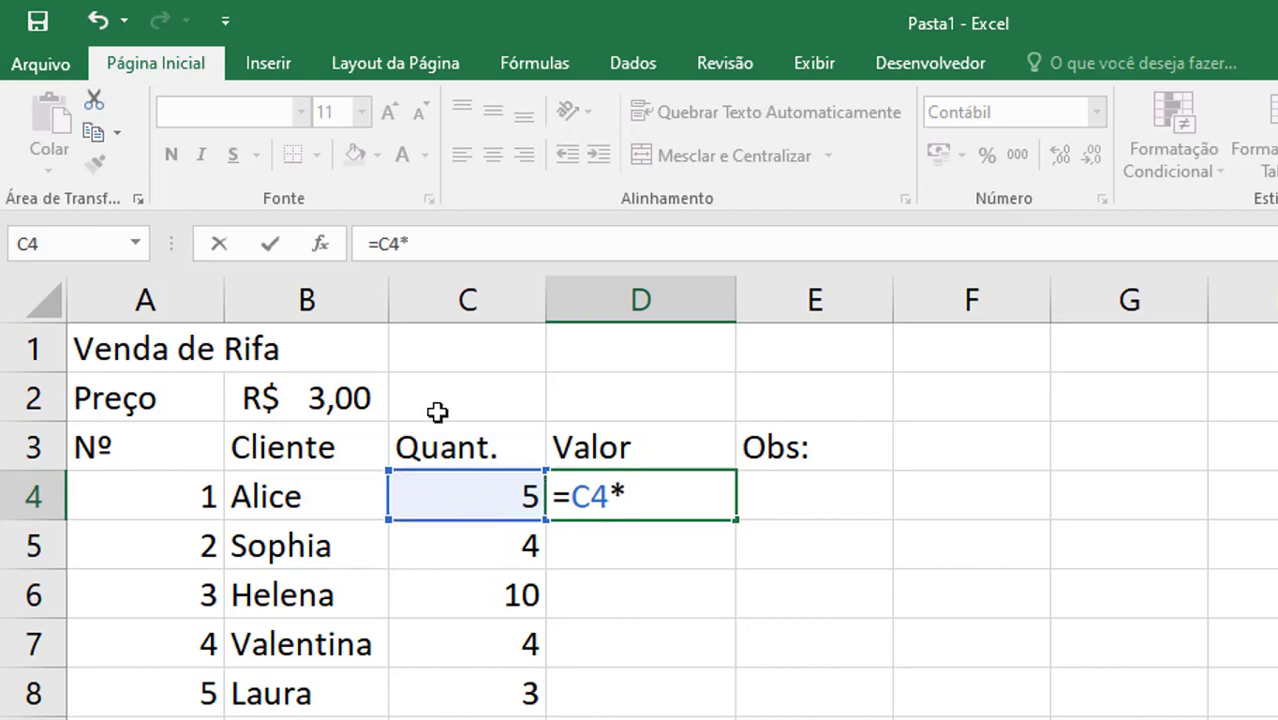
pyautogui.click(318, 397)
pyautogui.press('F4')
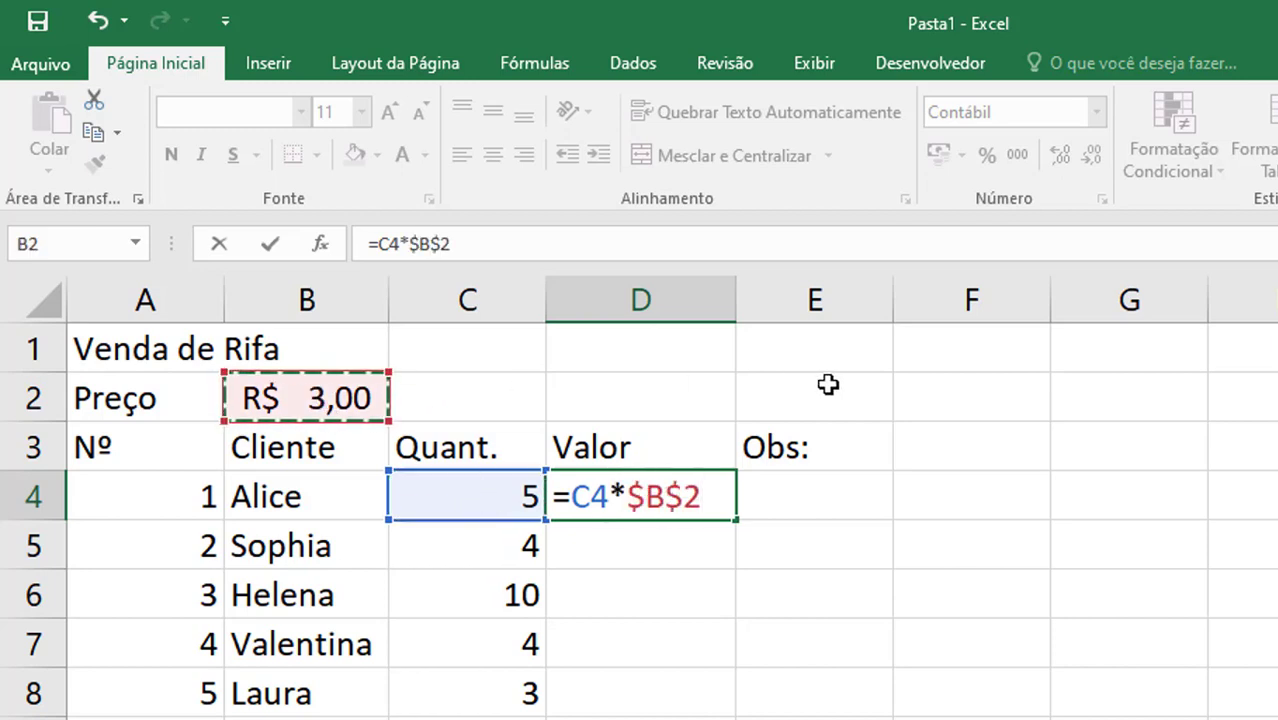
pyautogui.press('F4')
pyautogui.press('F4')
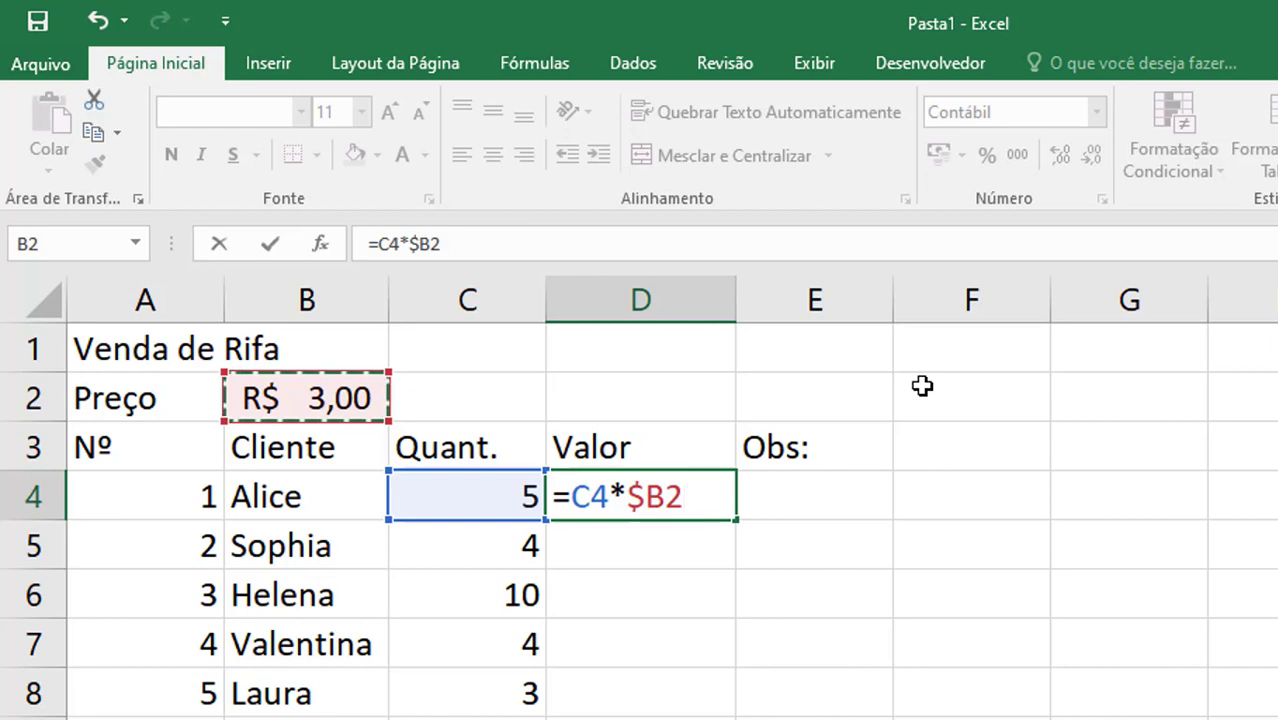
pyautogui.press('Return')
# - Copy the D4 formula down the Valor column and across row 4 into the adjacent columns
pyautogui.click(645, 507)
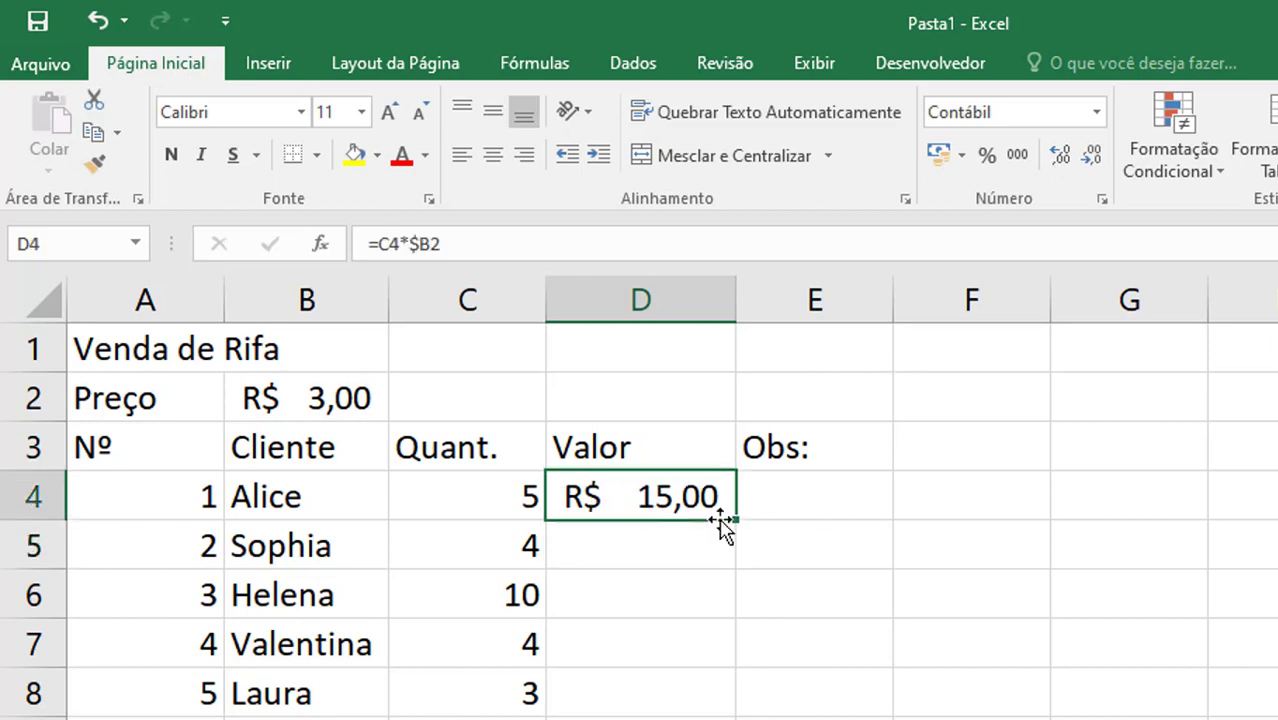
pyautogui.moveTo(736, 520); pyautogui.dragTo(737, 714)
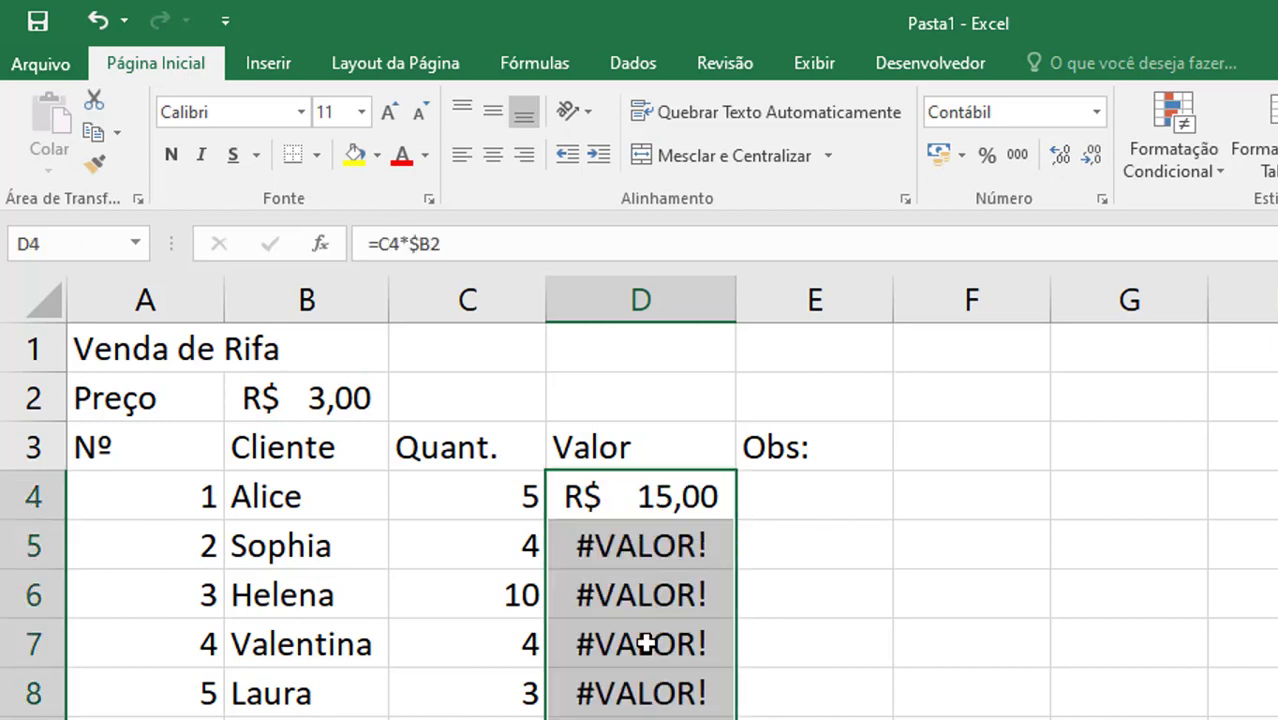
pyautogui.click(717, 509)
pyautogui.moveTo(741, 521); pyautogui.dragTo(1265, 520)
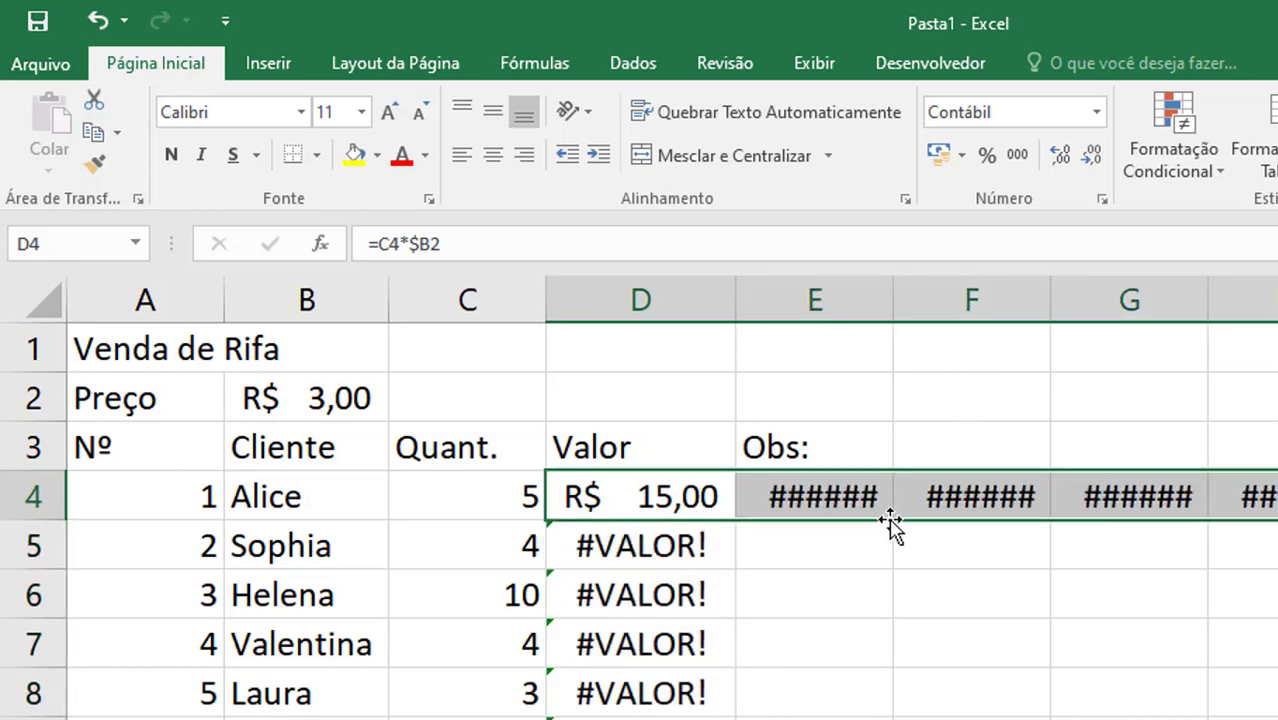
# - Widen columns E, F and G enough to show the amounts in row 4
pyautogui.click(836, 494)
pyautogui.moveTo(894, 300); pyautogui.dragTo(925, 304)
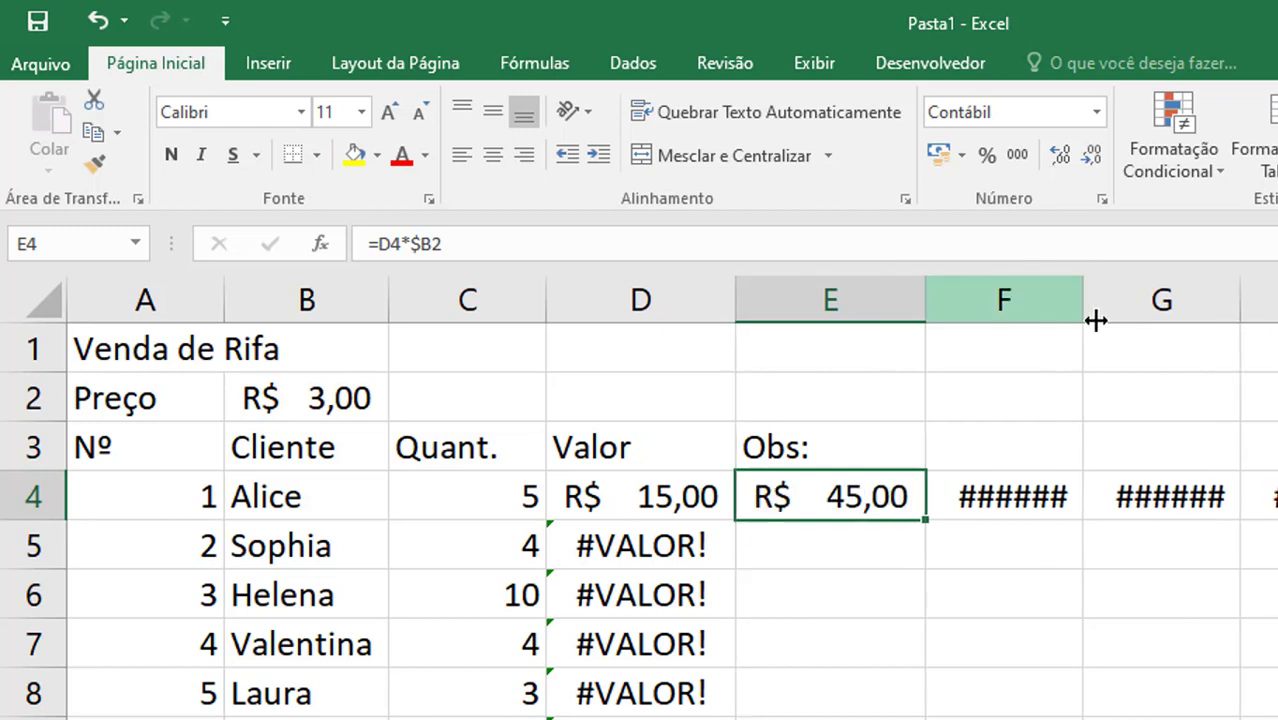
pyautogui.moveTo(1082, 300); pyautogui.dragTo(1122, 298)
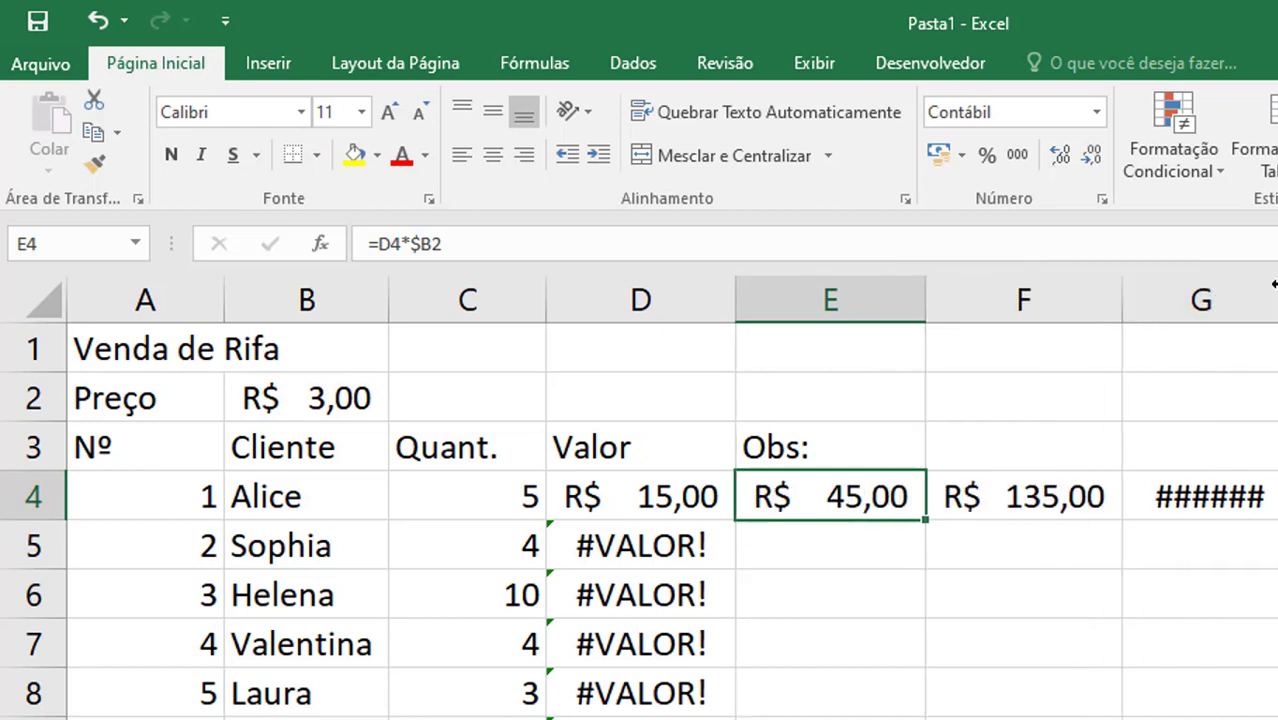
pyautogui.moveTo(1273, 284); pyautogui.dragTo(1277, 297)
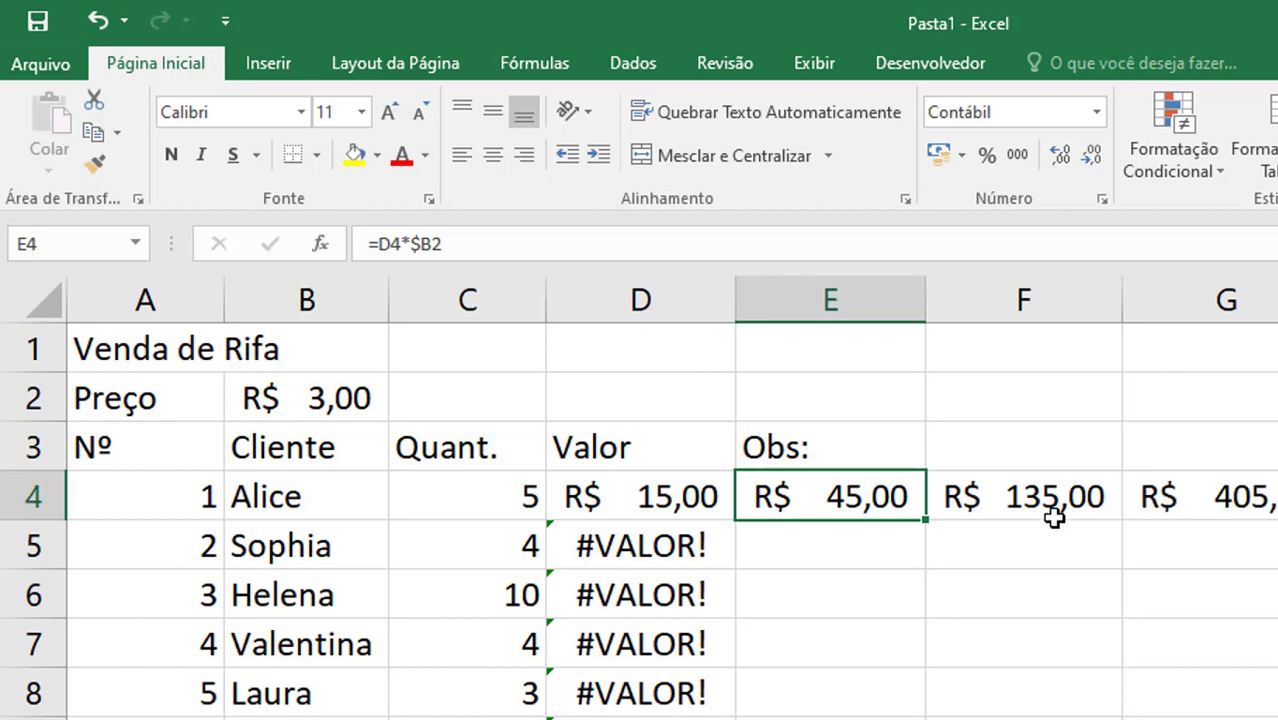
# - Clear the formulas from the Valor column and from the row 4 cells beside it
pyautogui.moveTo(662, 488); pyautogui.dragTo(1200, 715)
pyautogui.moveTo(1277, 719); pyautogui.dragTo(1277, 719)
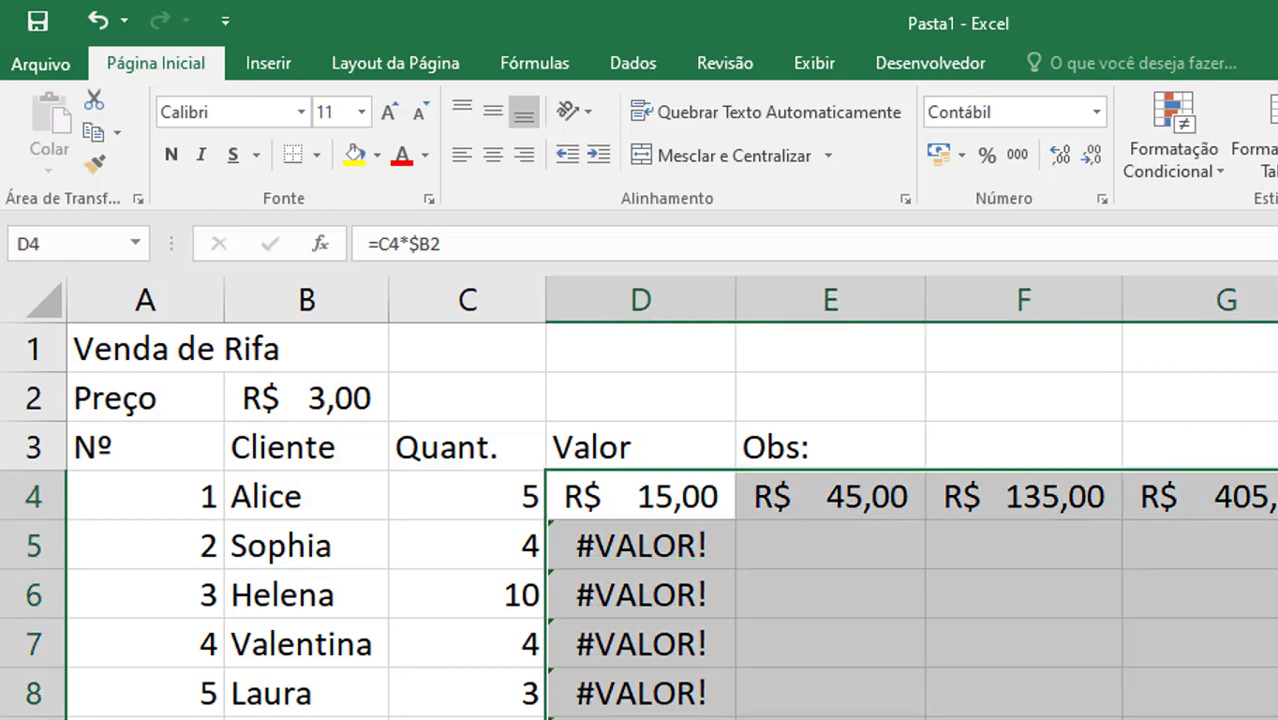
pyautogui.press('Delete')
# - Enter =C4*$B$2 in D4 with a fully absolute reference to the price cell
pyautogui.click(656, 502)
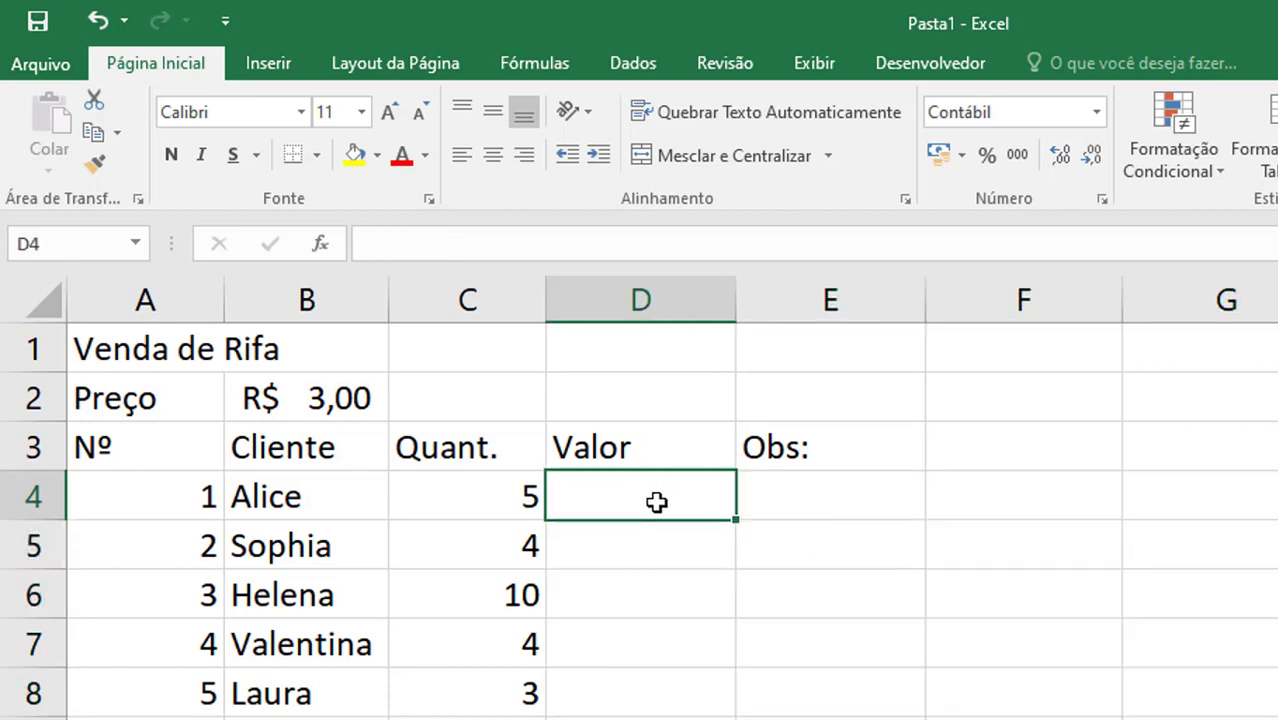
pyautogui.write('=')
pyautogui.click(512, 498)
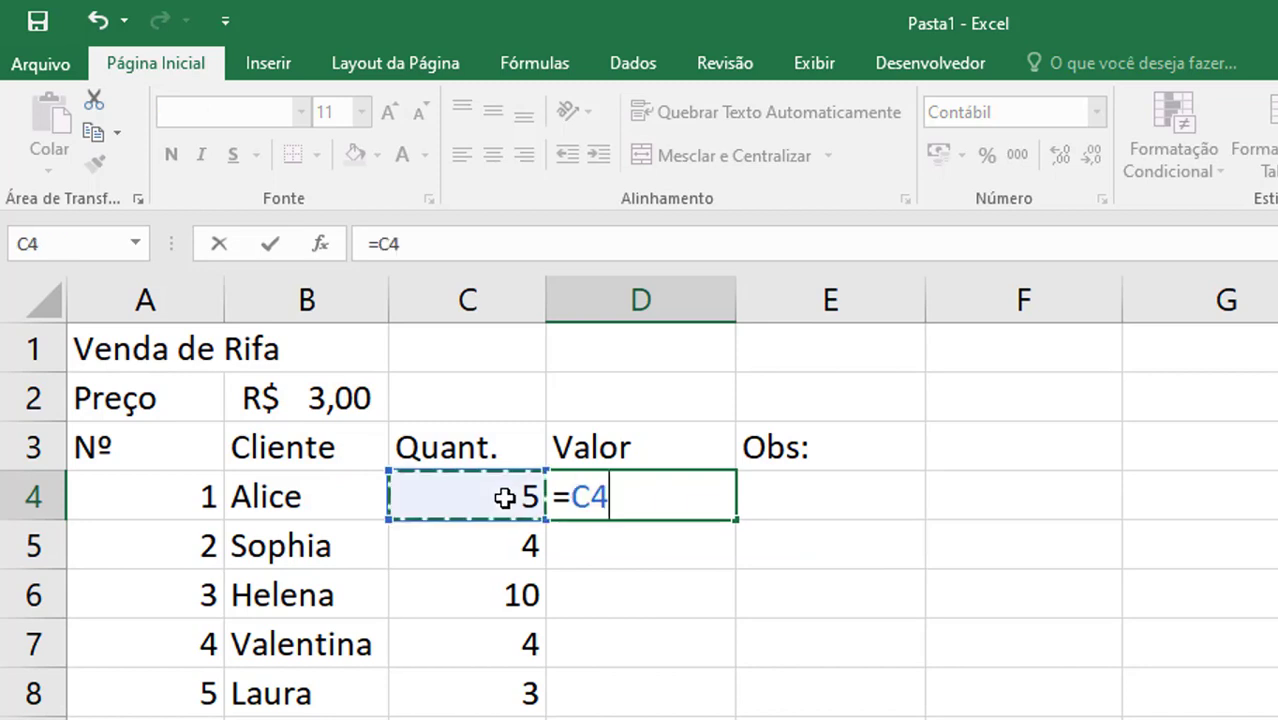
pyautogui.write('*')
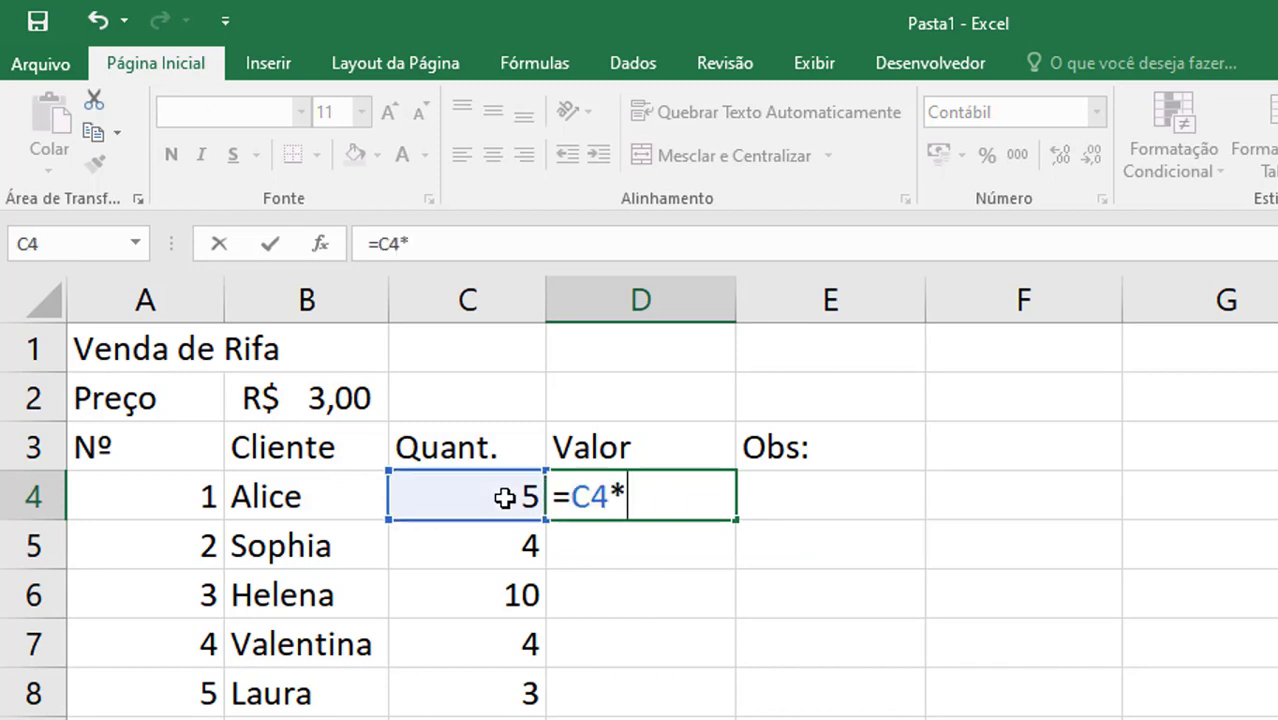
pyautogui.click(270, 398)
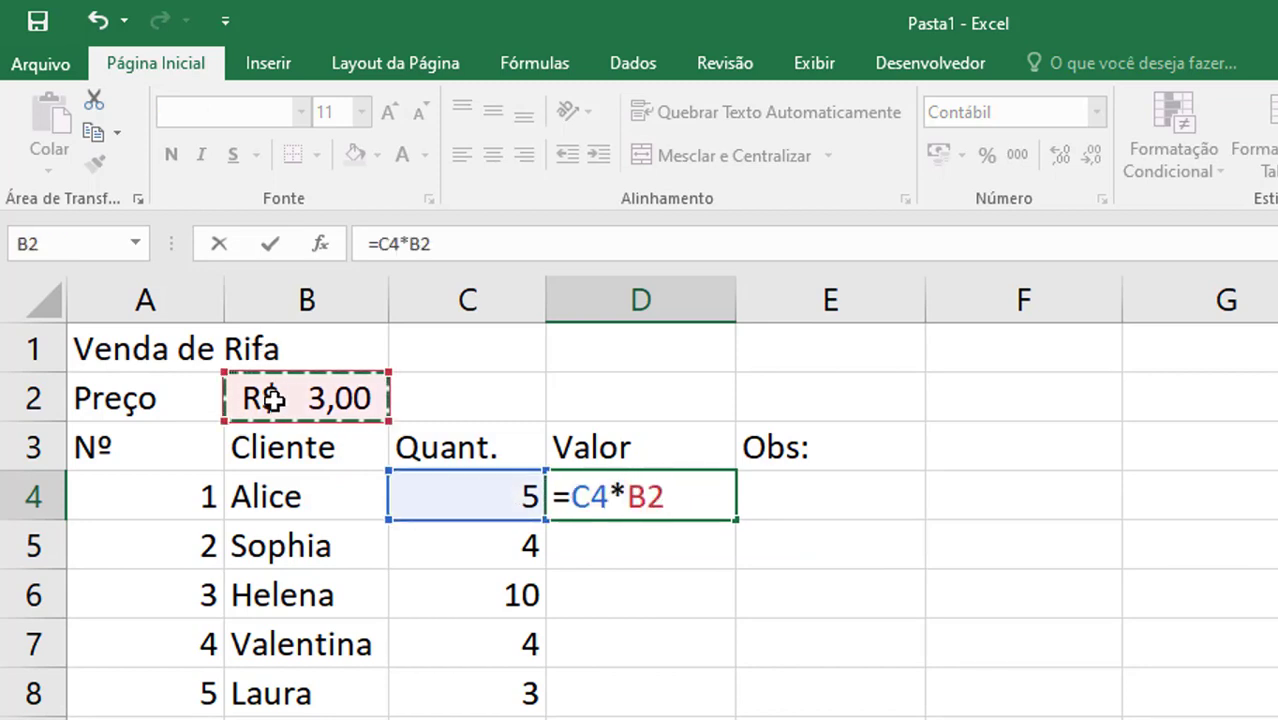
pyautogui.press('F4')
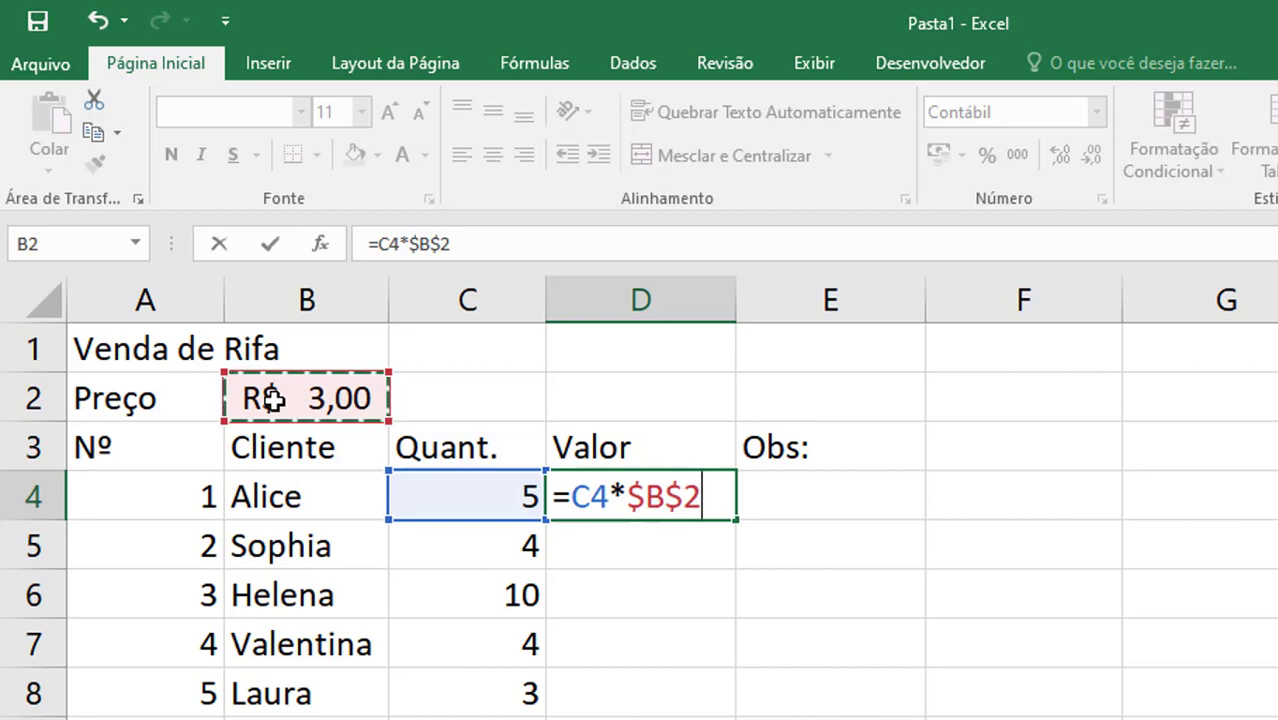
pyautogui.press('Return')
# - Copy the D4 formula down the Valor column for the remaining clients
pyautogui.click(705, 497)
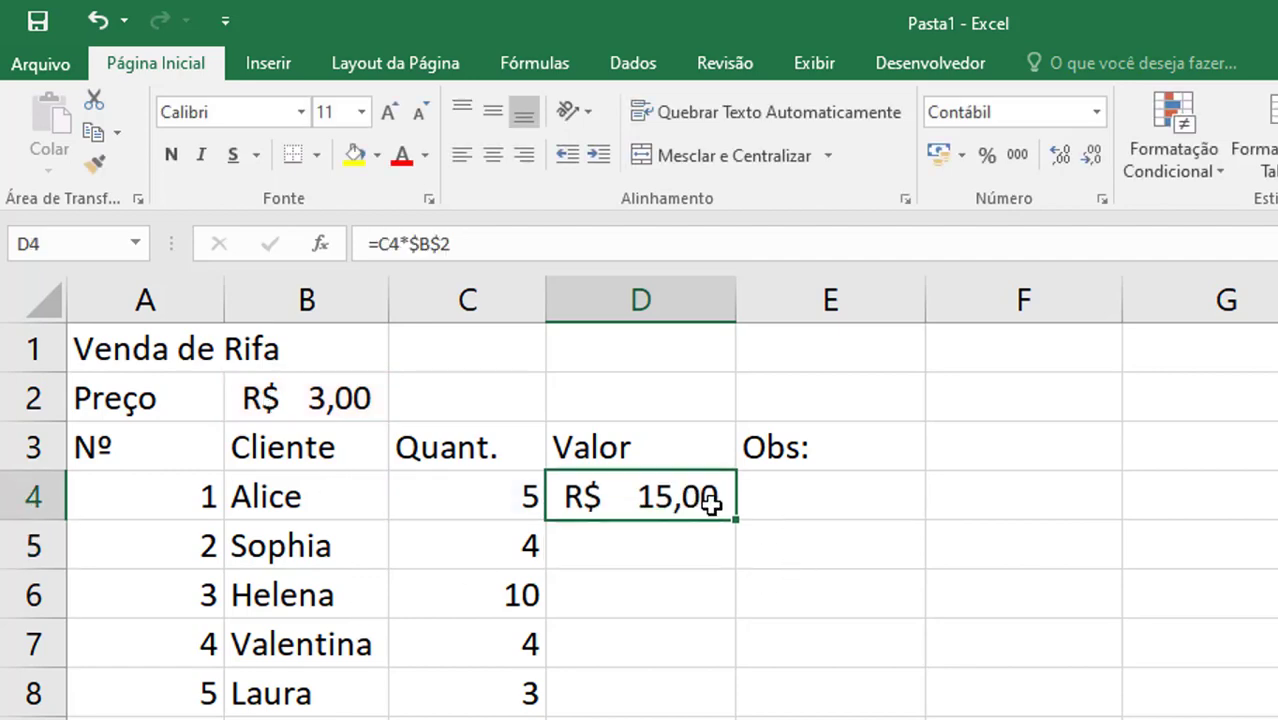
pyautogui.moveTo(737, 521); pyautogui.dragTo(695, 714)
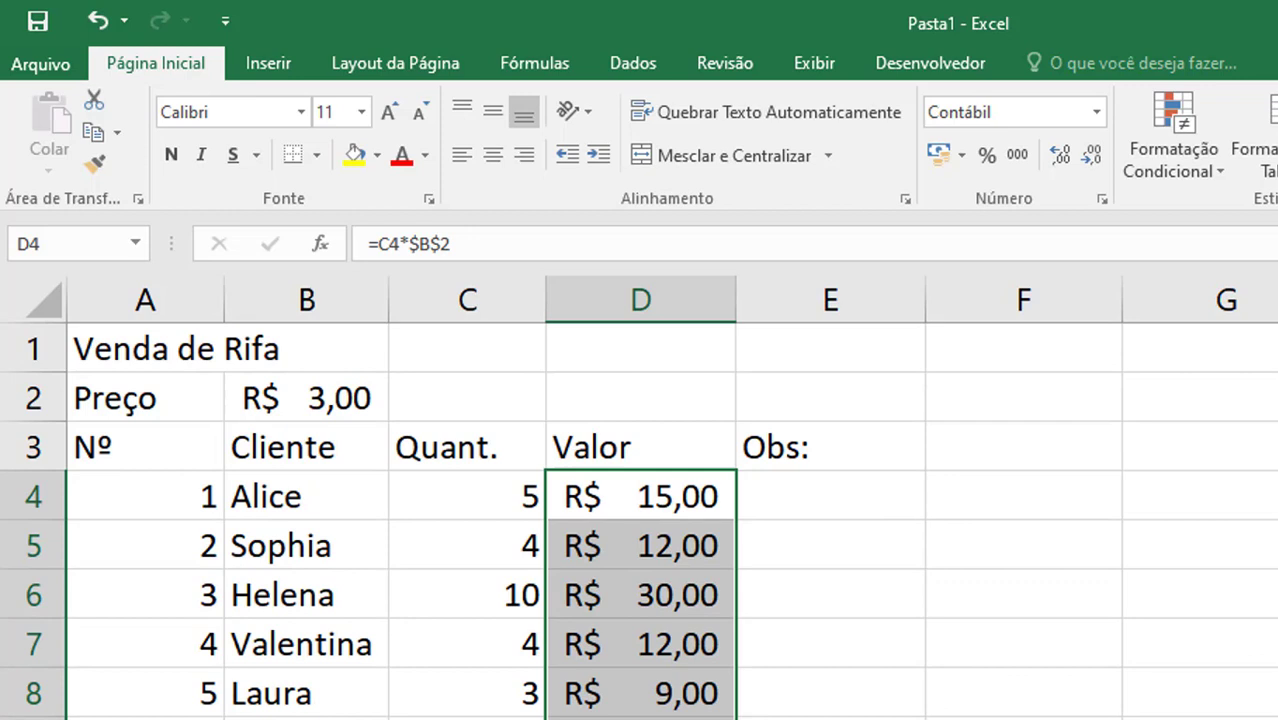
pyautogui.click(849, 508)
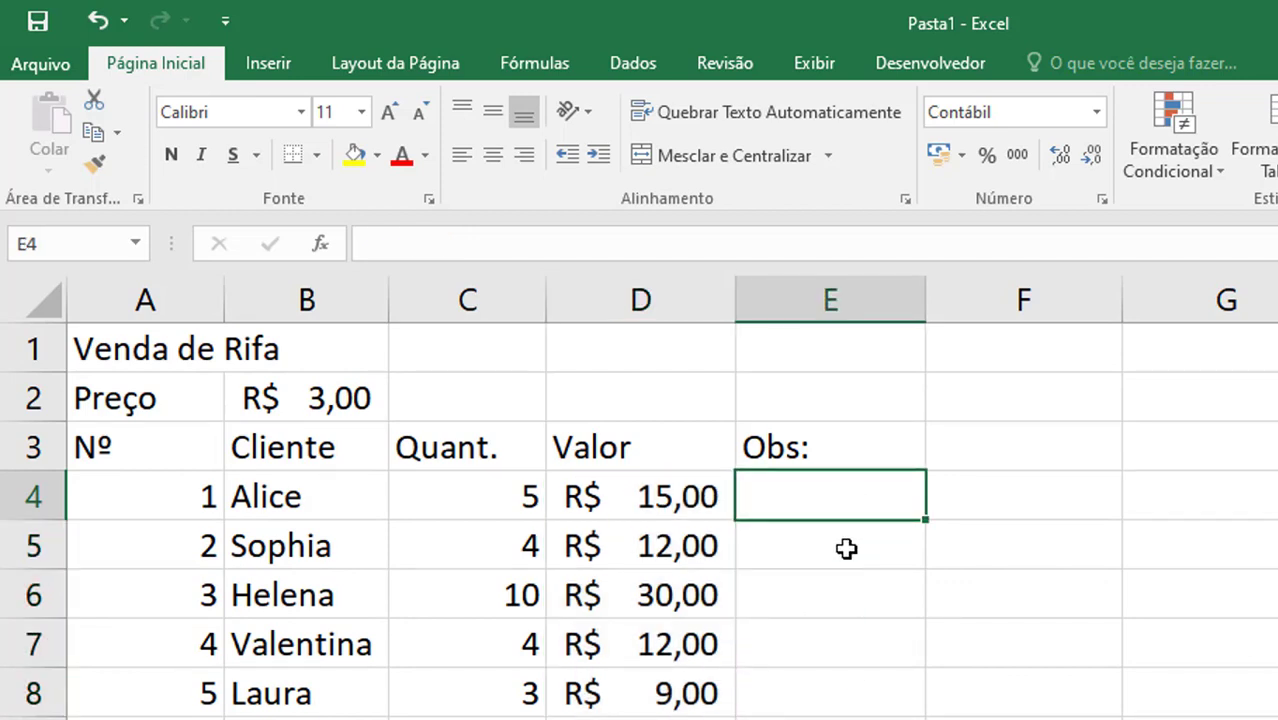